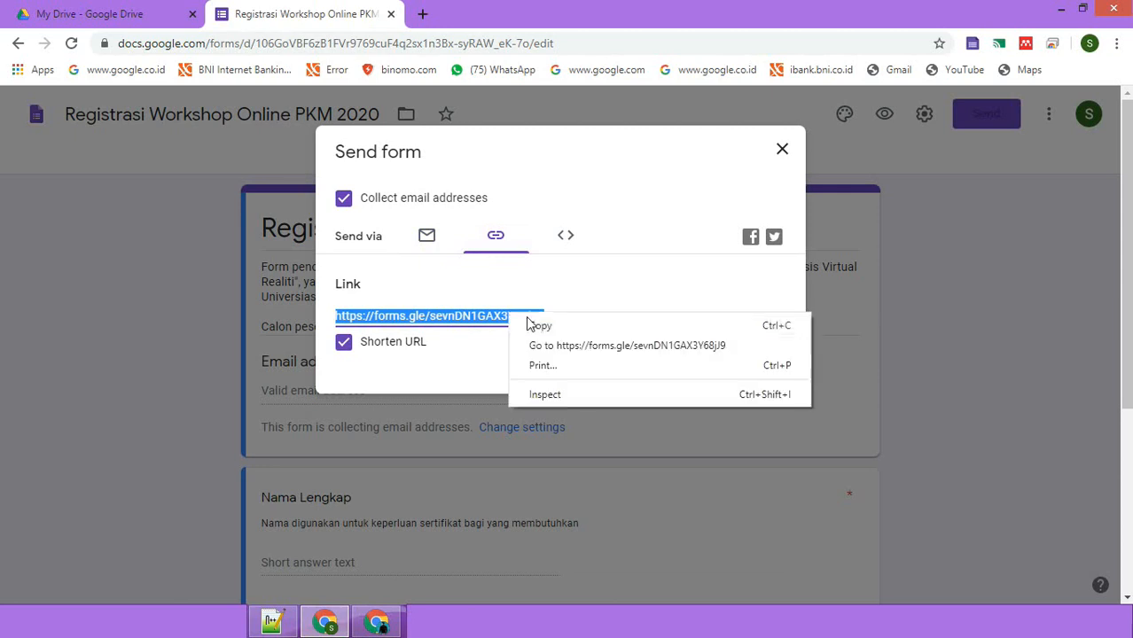
- Copy the shortened form link, then recheck the short URL under Send before closing
left_click(542, 325)
left_click(685, 369)
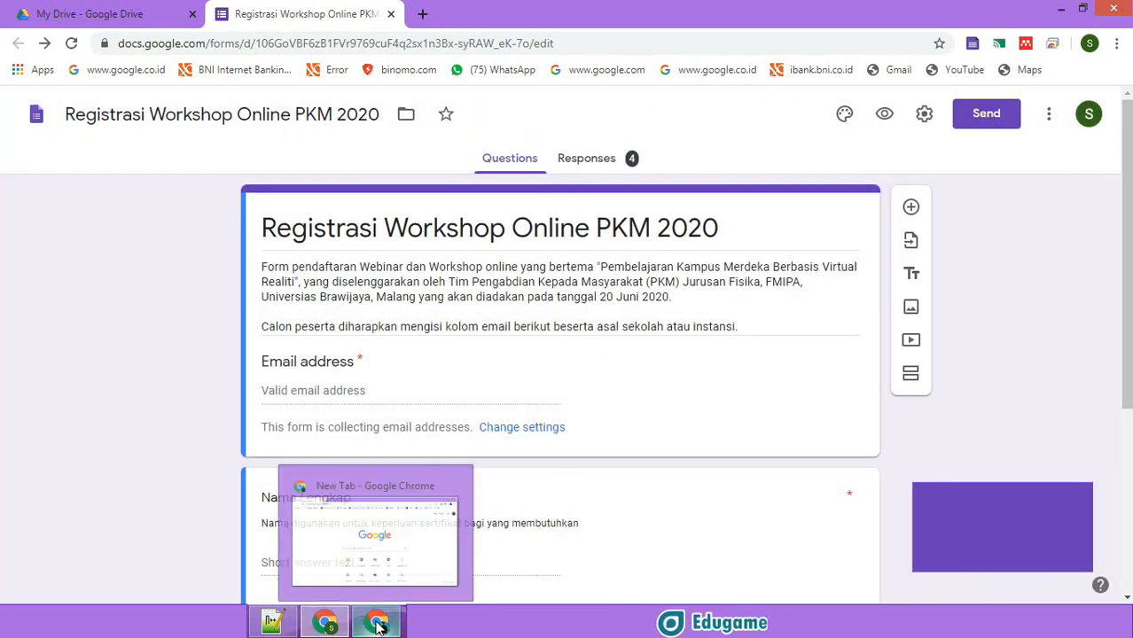
left_click(984, 116)
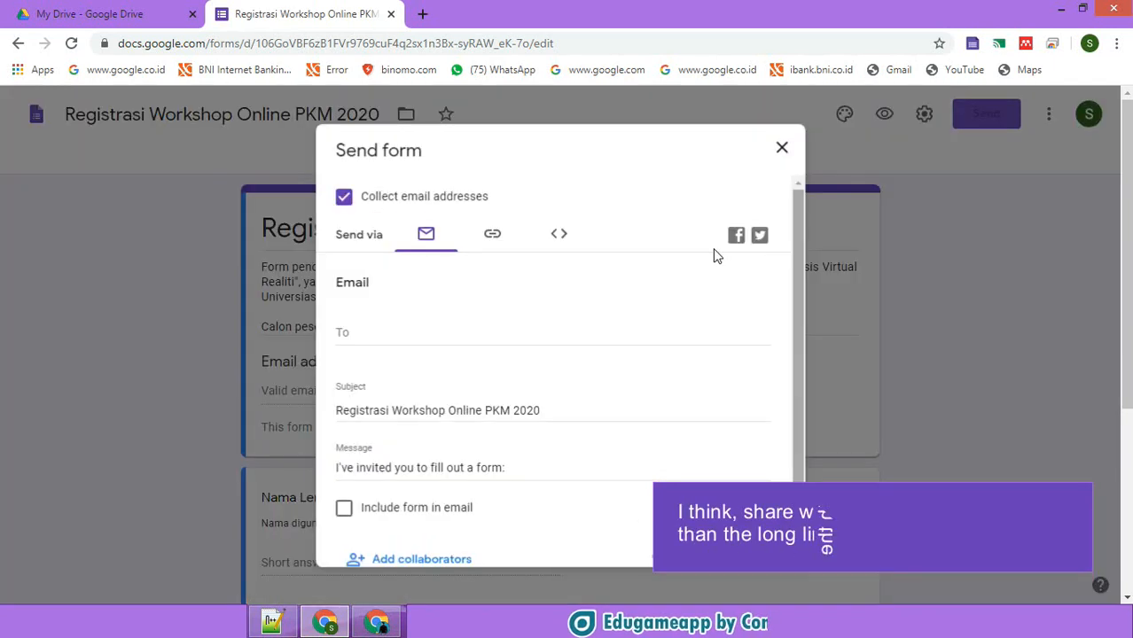
left_click(501, 245)
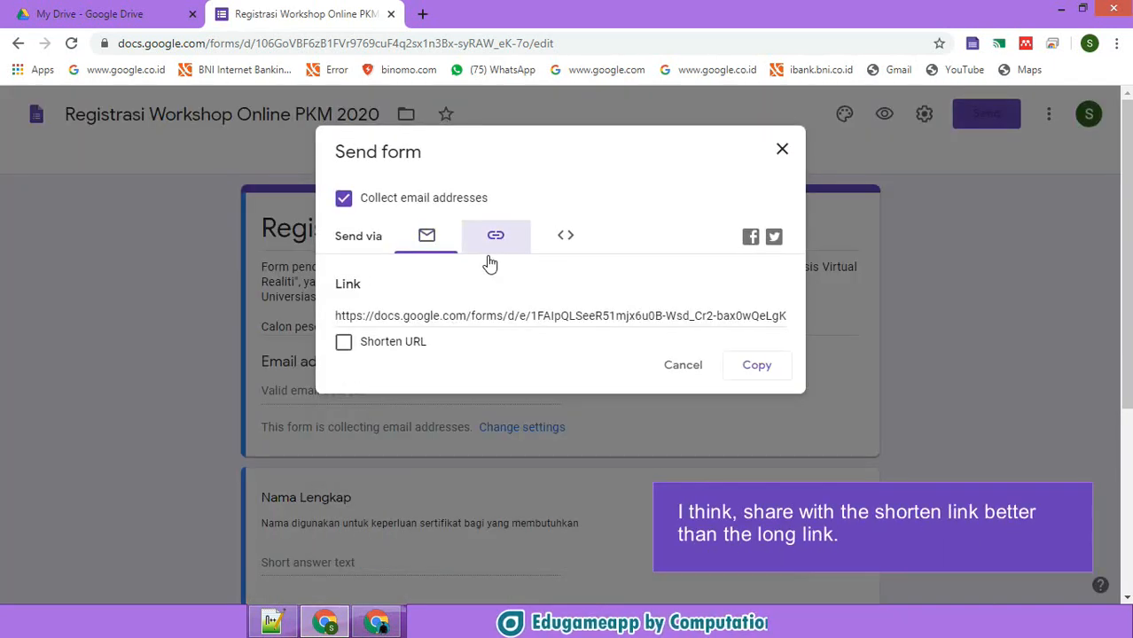
left_click(411, 343)
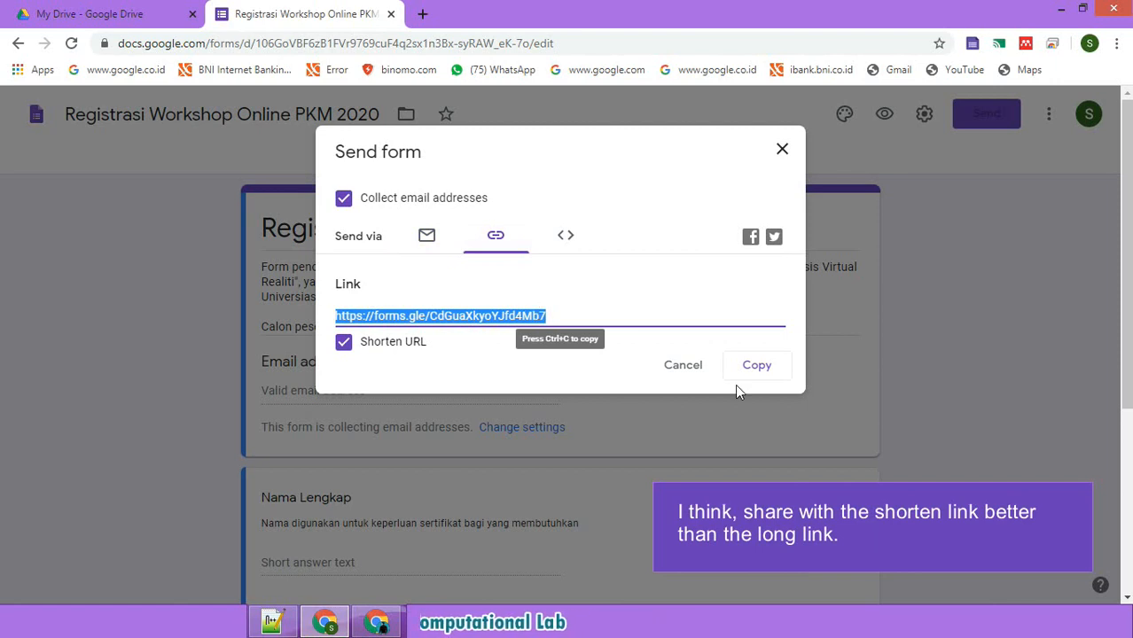
left_click(690, 370)
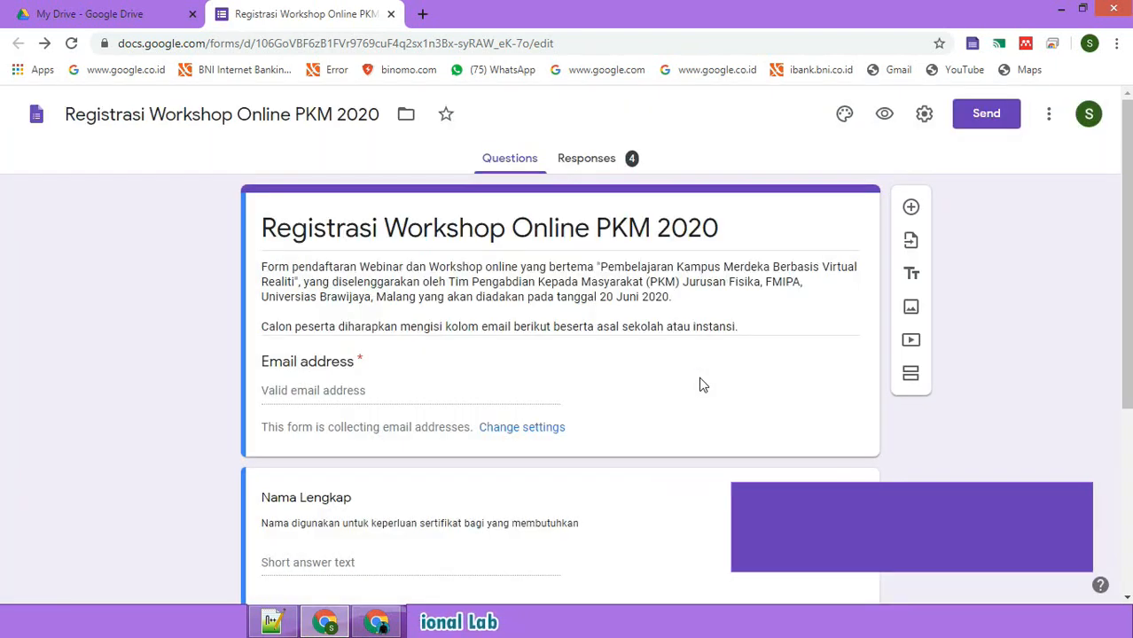
- Paste the copied forms.gle short link into the other Chrome window to load the live form
left_click(379, 623)
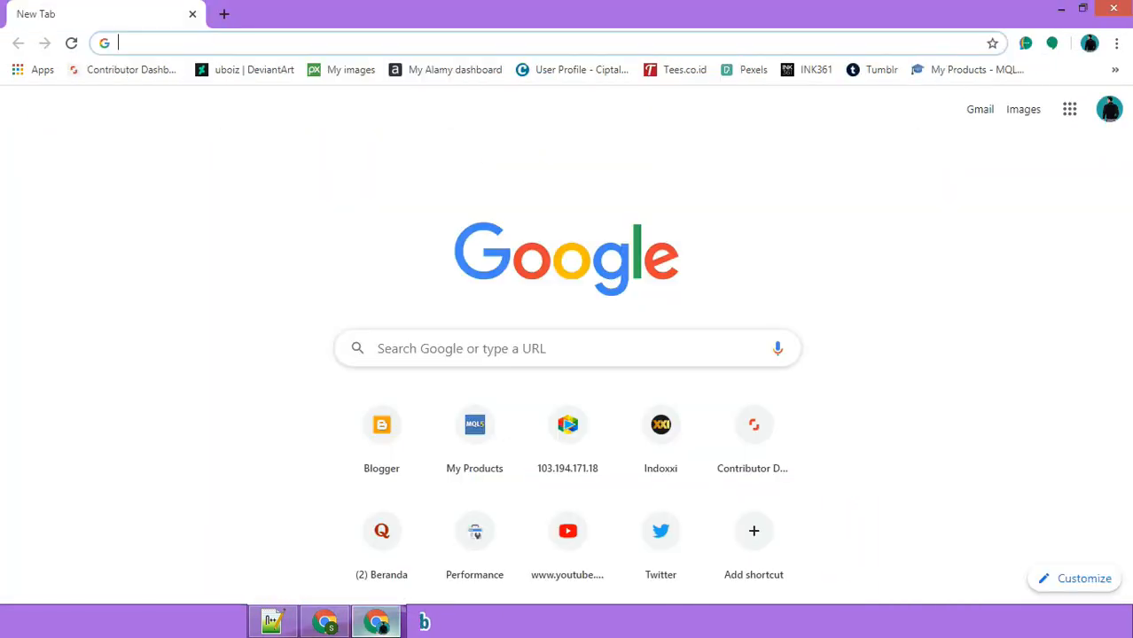
left_click(232, 48)
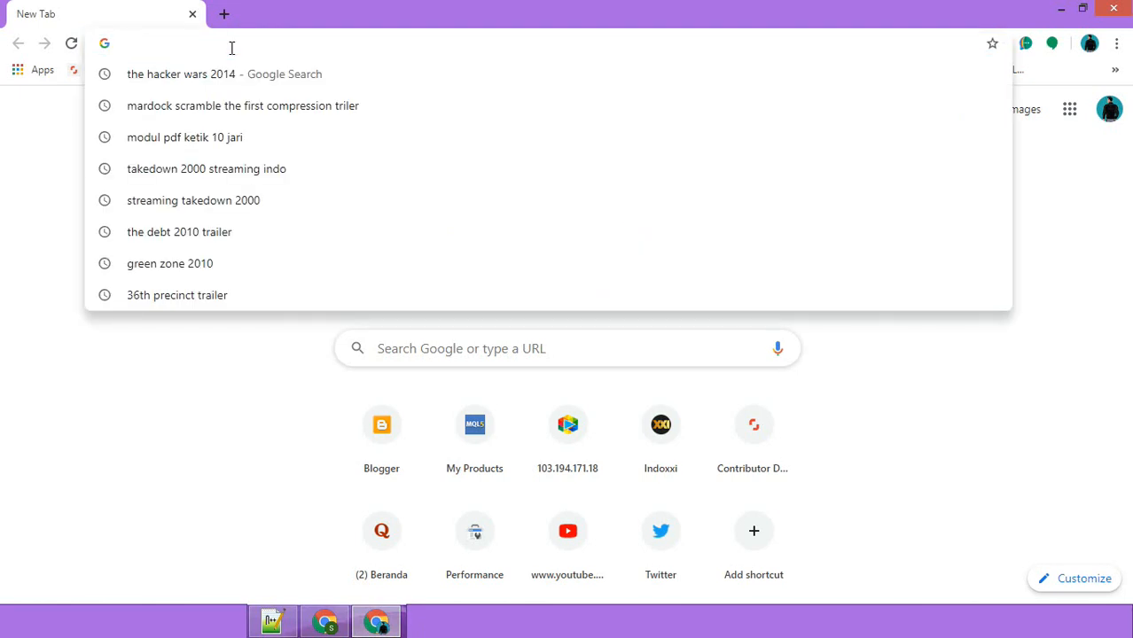
type("https://forms.gle/sevnDN1GAX3Y68jJ9")
key("Return")
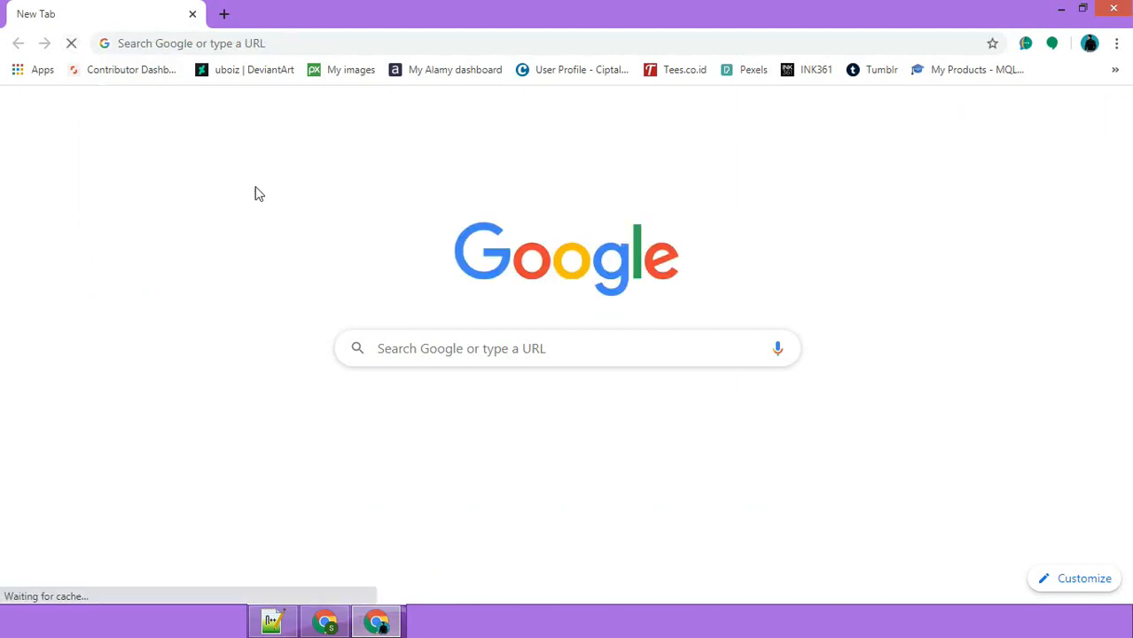
left_click(280, 42)
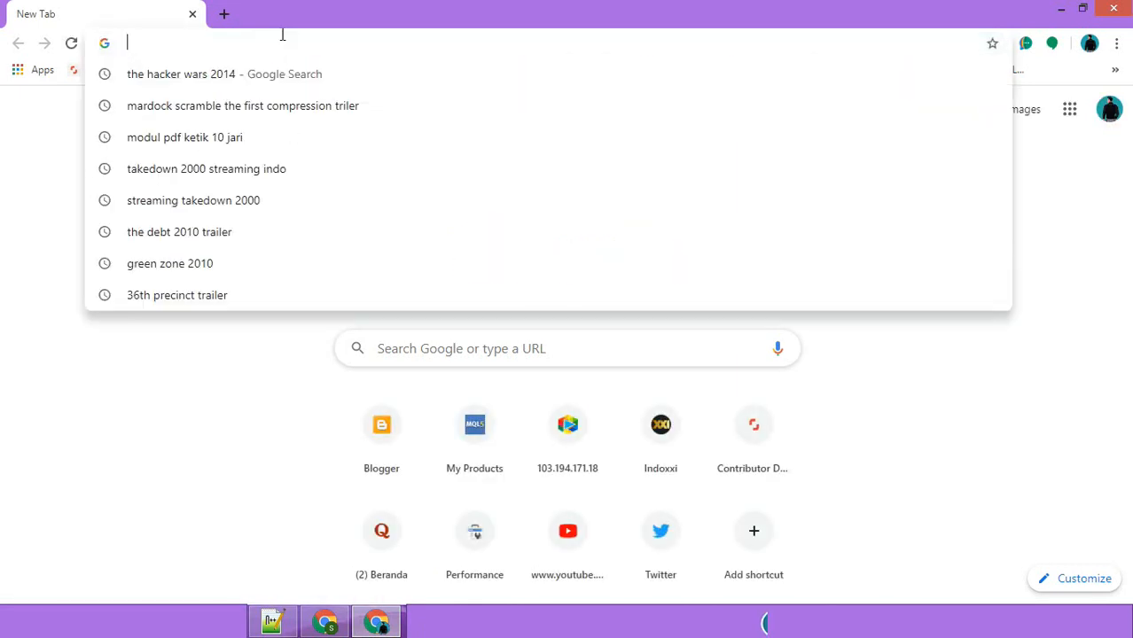
type("https://forms.gle/sevnDN1GAX3Y68jJ9")
key("Return")
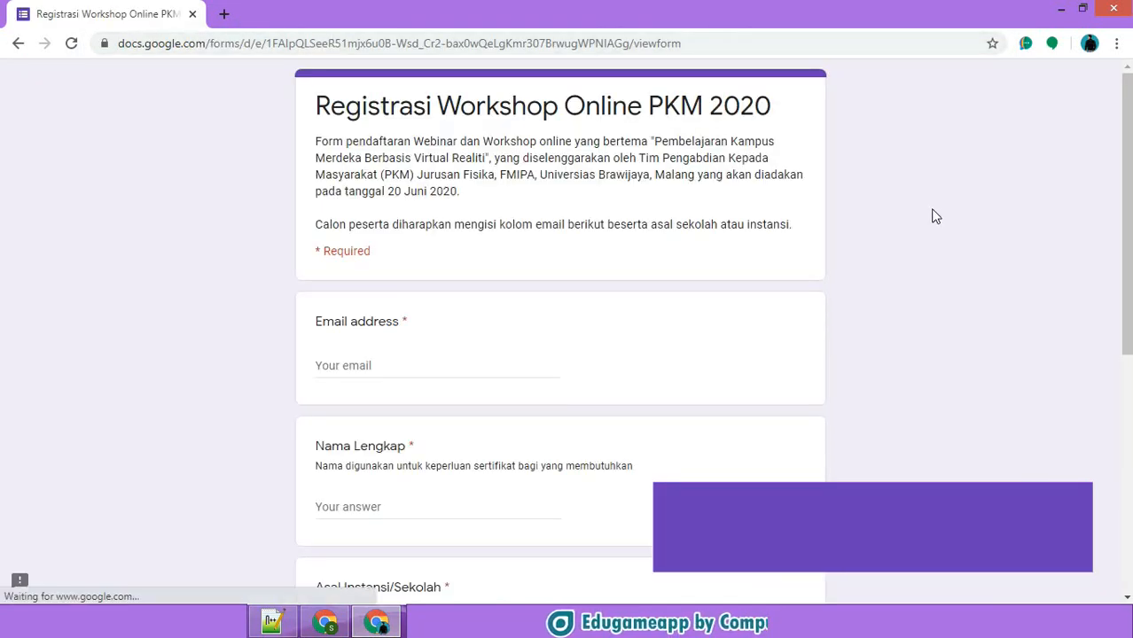
- Scroll through the published registration form, then return to the form editor window
mouse_move(1130, 170)
left_mouse_down()
mouse_move(1128, 386)
mouse_move(1131, 168)
left_mouse_up()
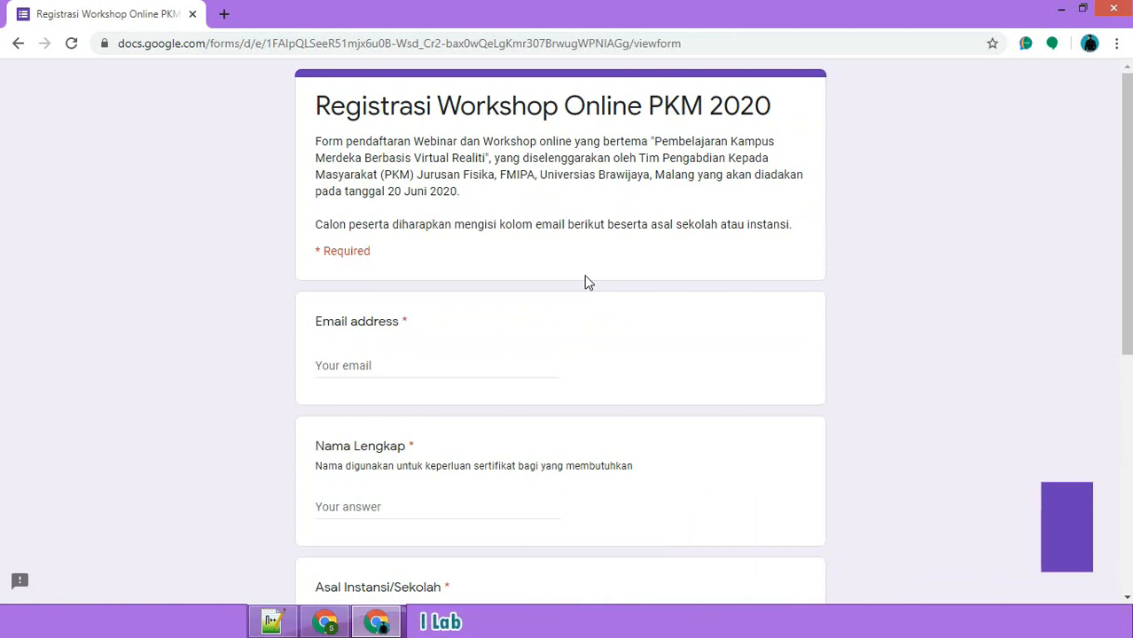
left_click(324, 625)
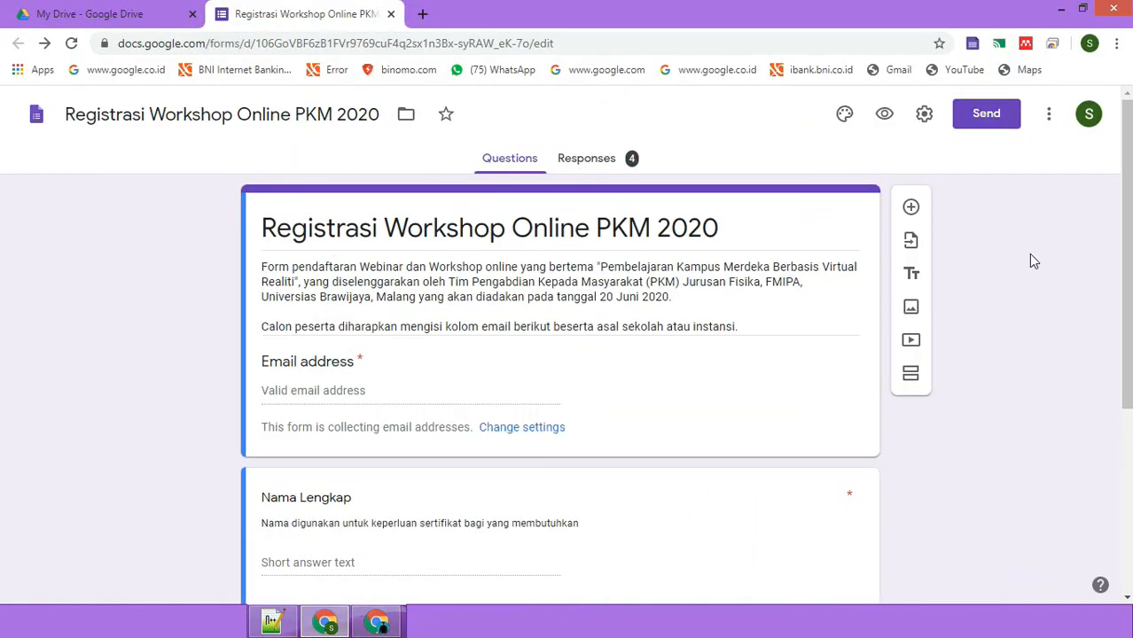
- Link the form's responses to a new spreadsheet named 'Registrasi Workshop Online PKM 2020 (Responses)'
mouse_move(1126, 215)
left_mouse_down()
mouse_move(1125, 401)
mouse_move(1126, 215)
left_mouse_up()
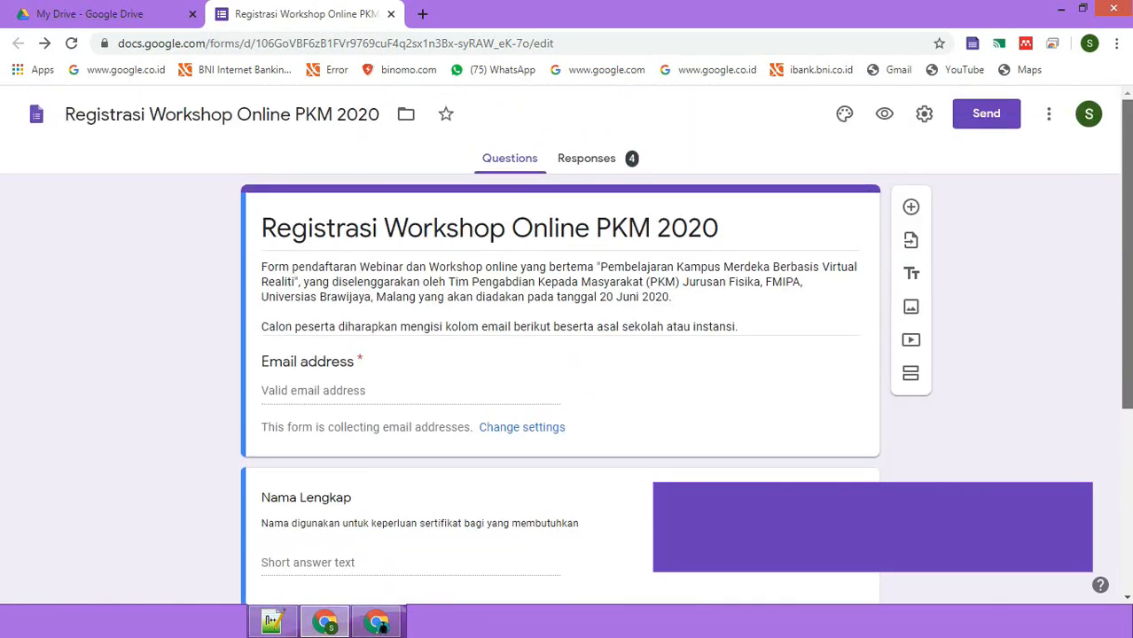
left_click(589, 162)
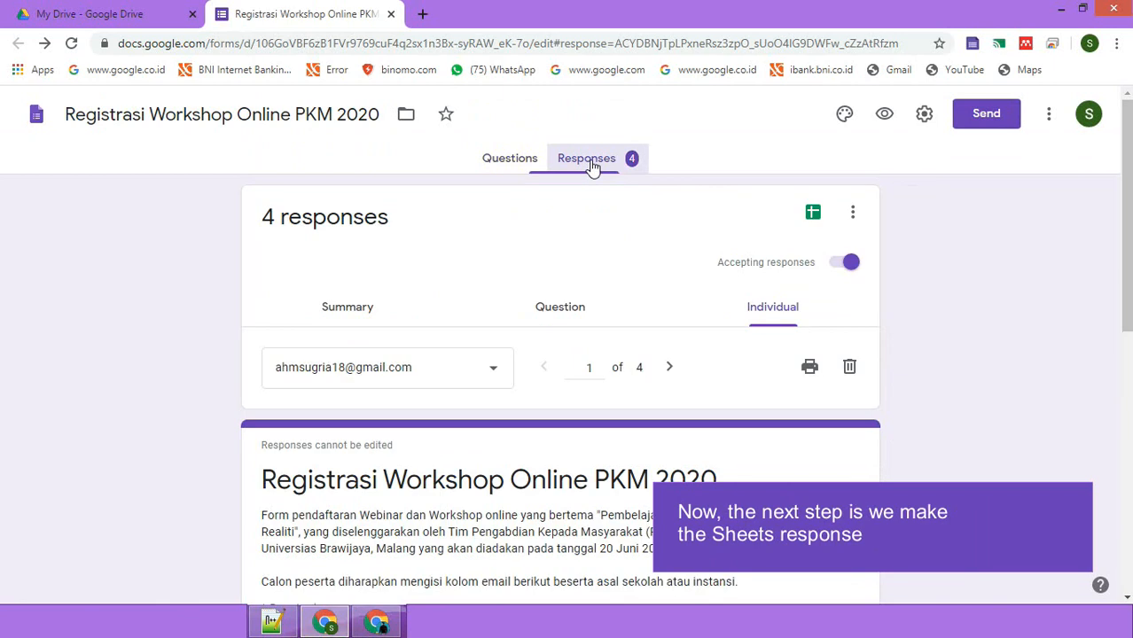
left_click(813, 216)
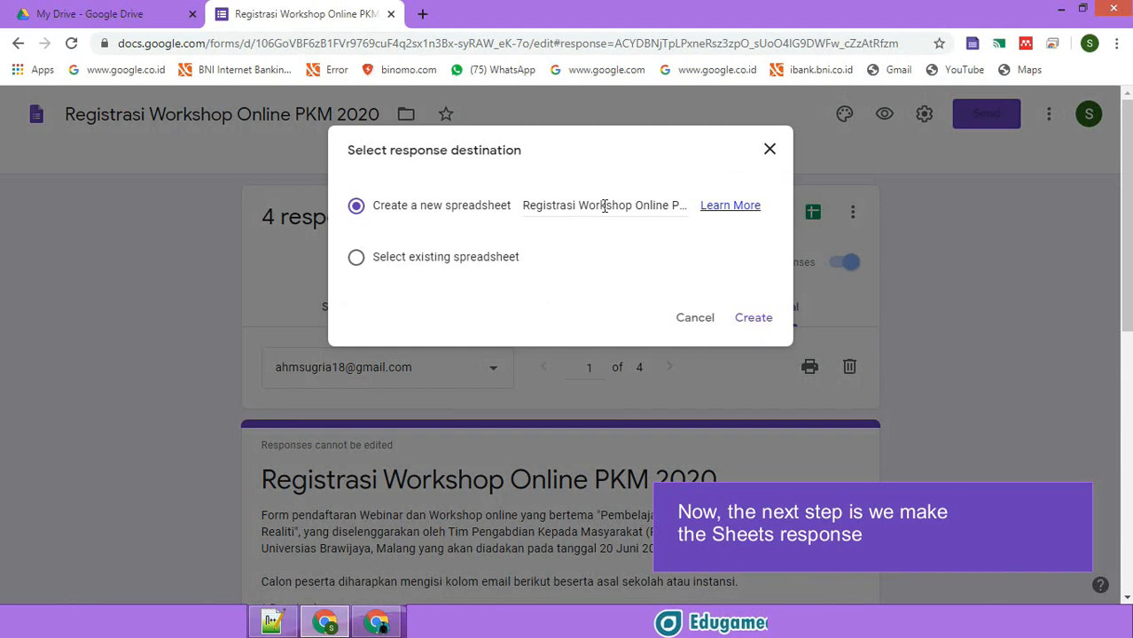
left_click_drag(526, 206, 630, 213)
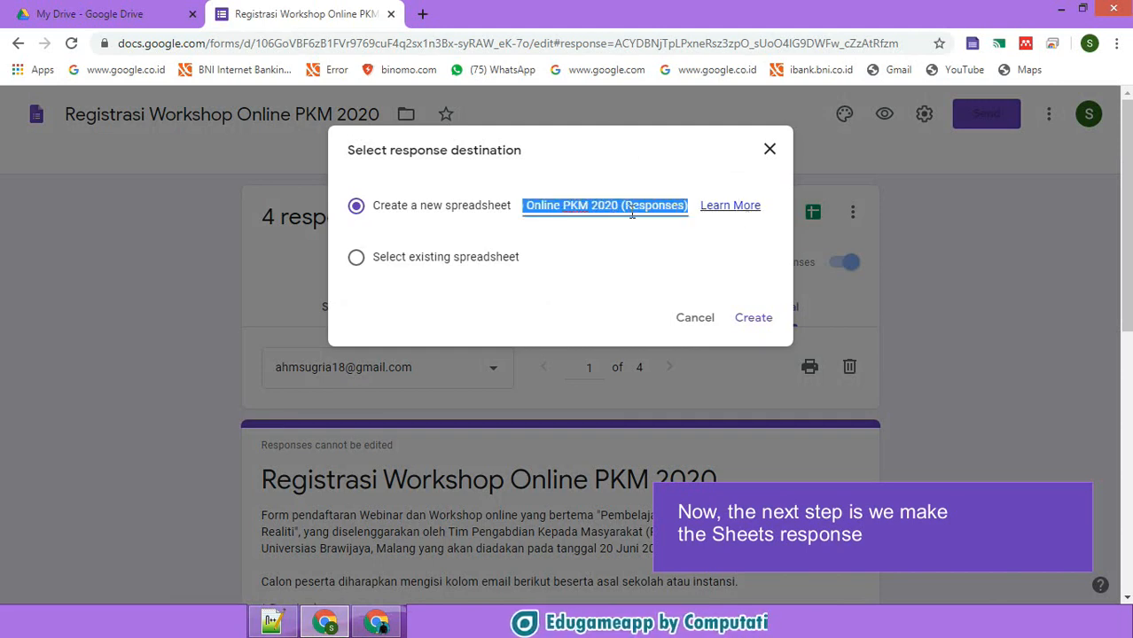
left_click(634, 247)
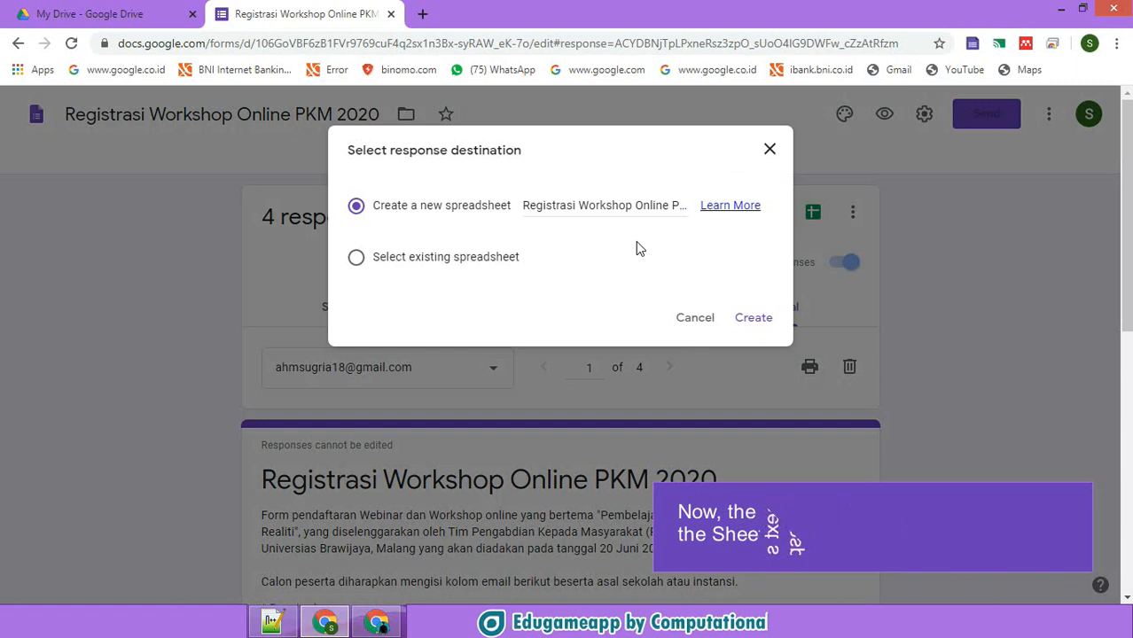
left_click(750, 320)
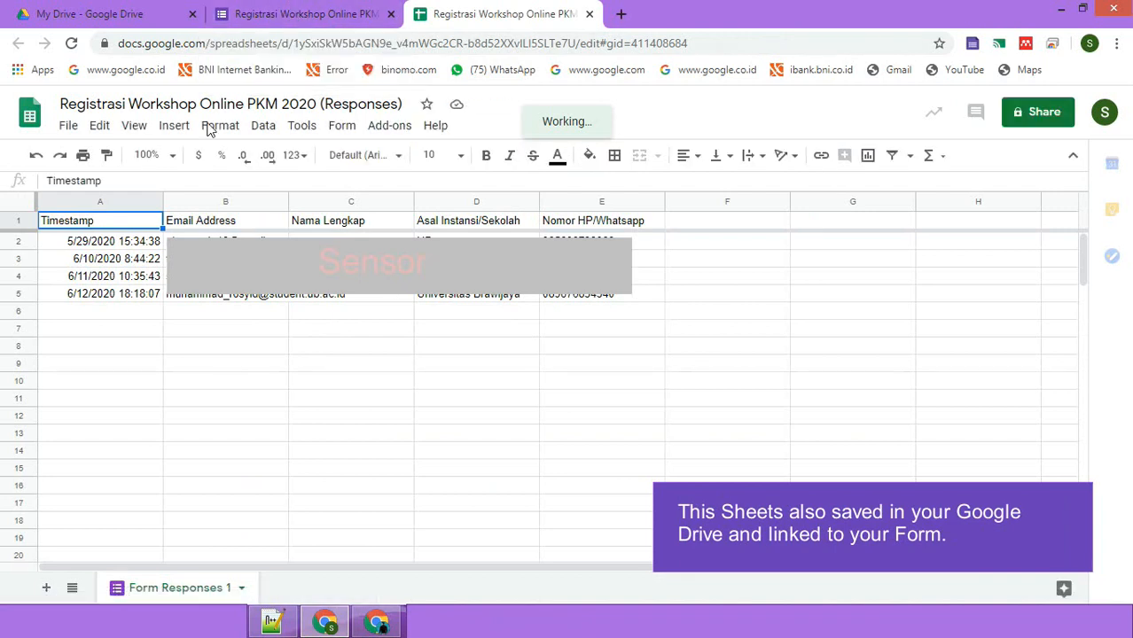
left_click(108, 15)
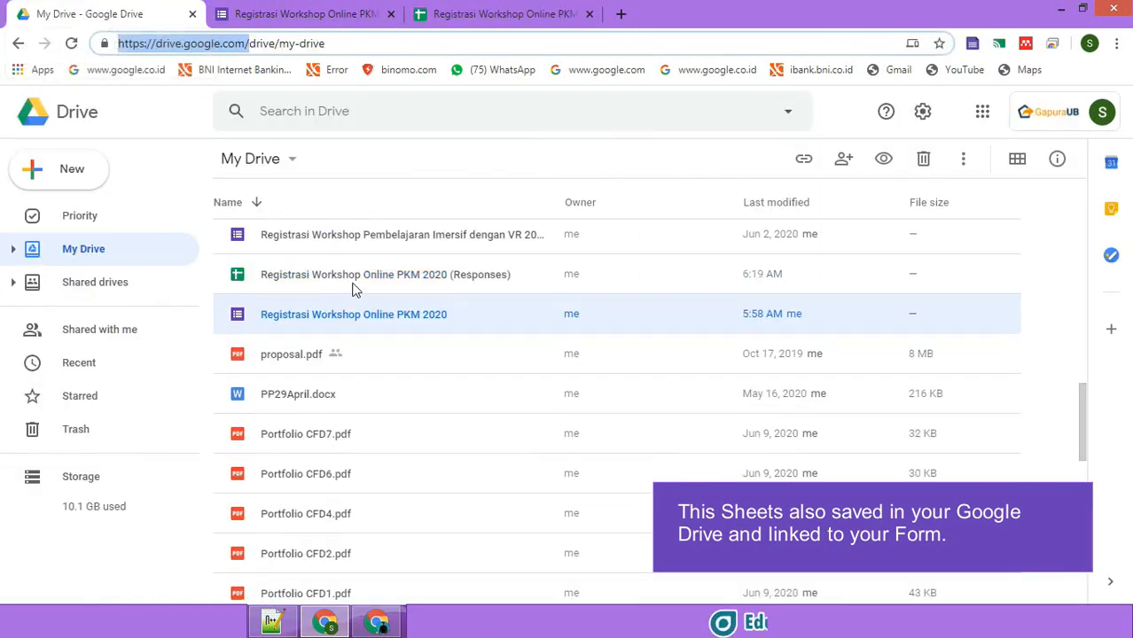
left_click(346, 282)
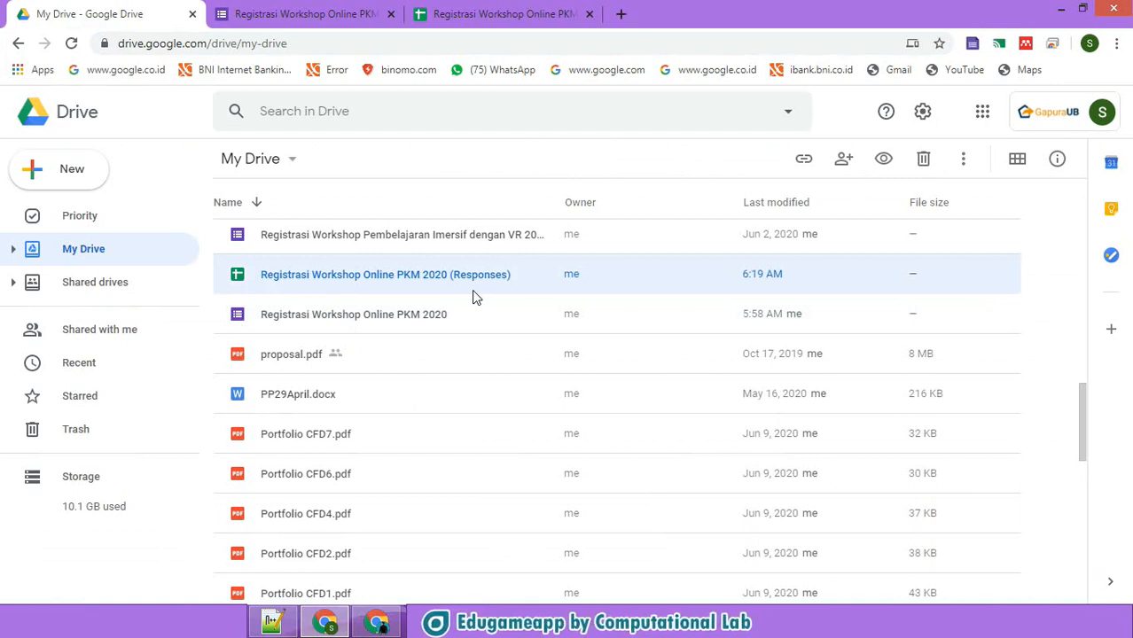
left_click(483, 14)
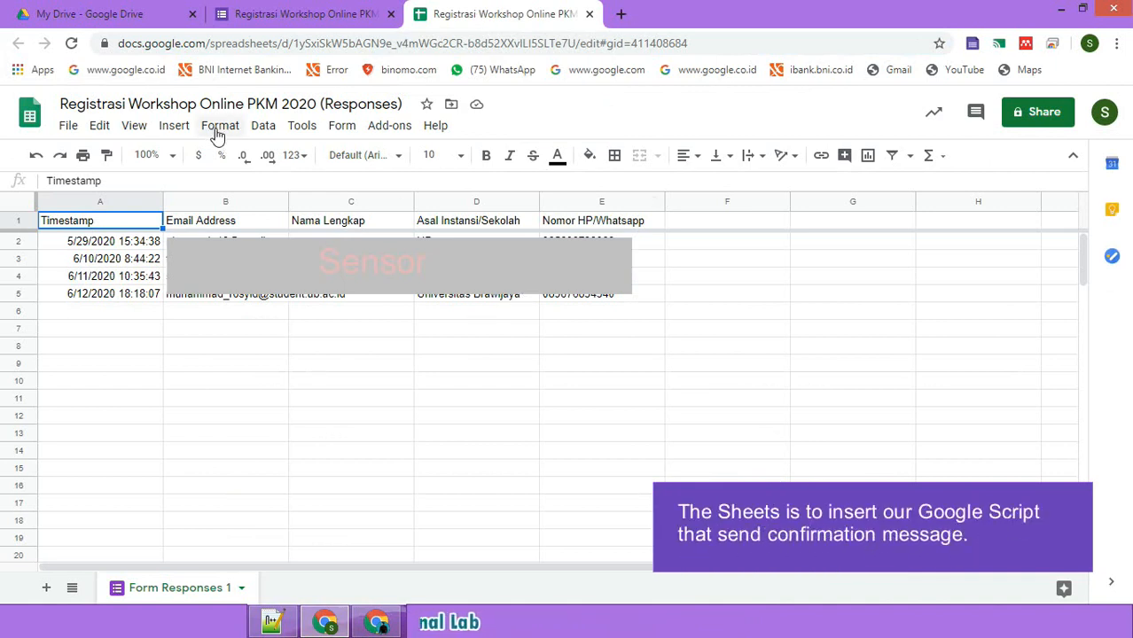
- Bring up Contoh code google code.js in Notepad++ and look over the confirmation-mail script
left_click(288, 624)
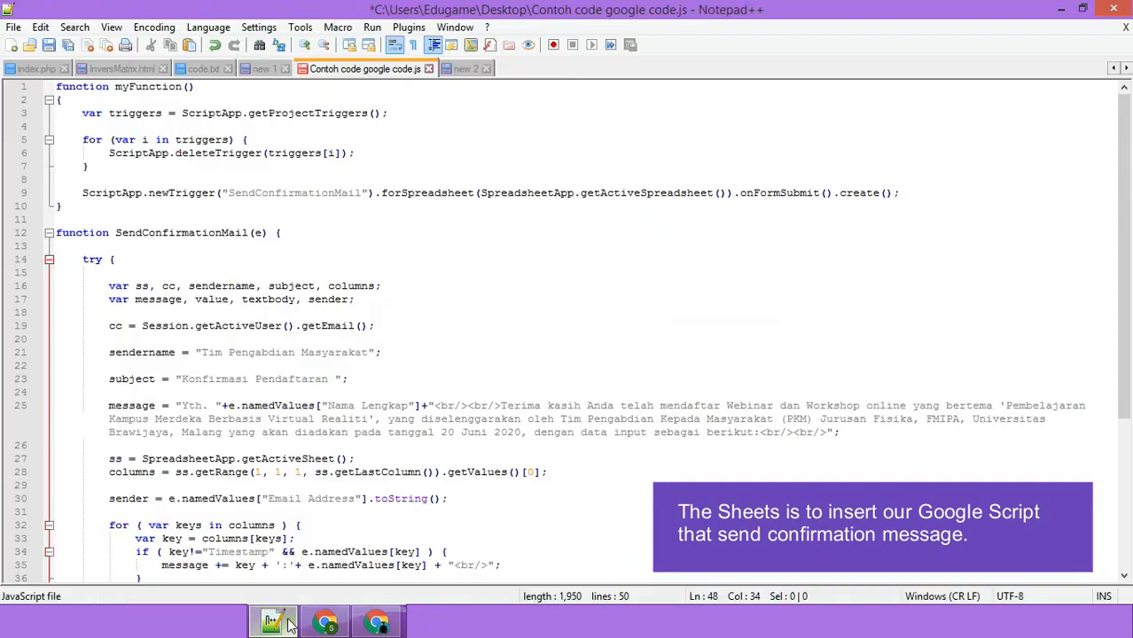
left_click(450, 284)
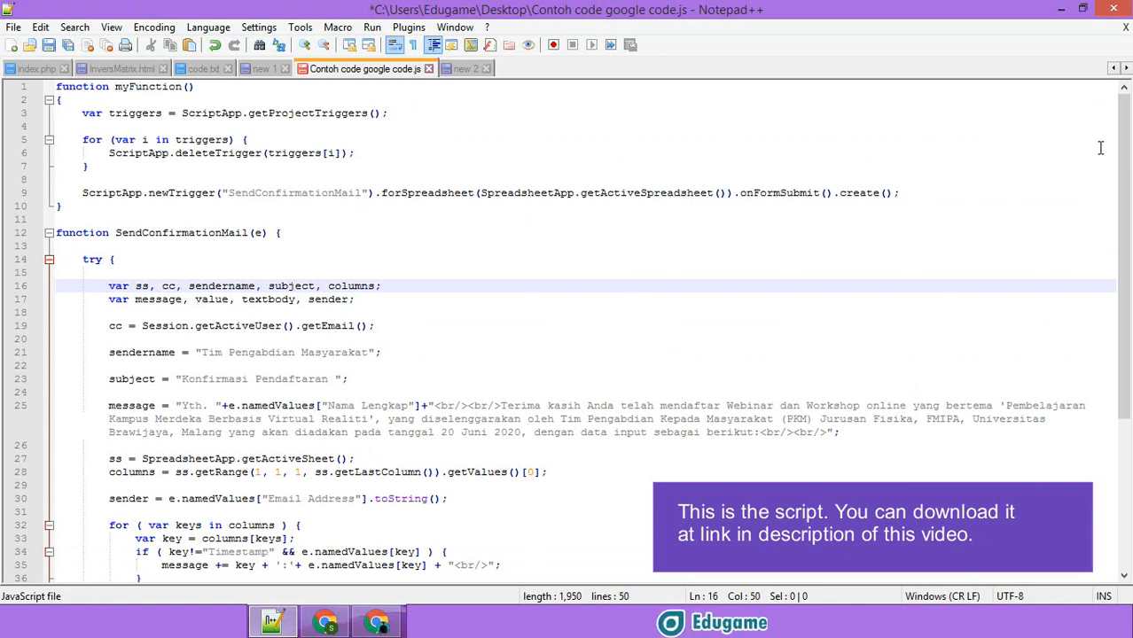
left_click_drag(1124, 147, 1129, 295)
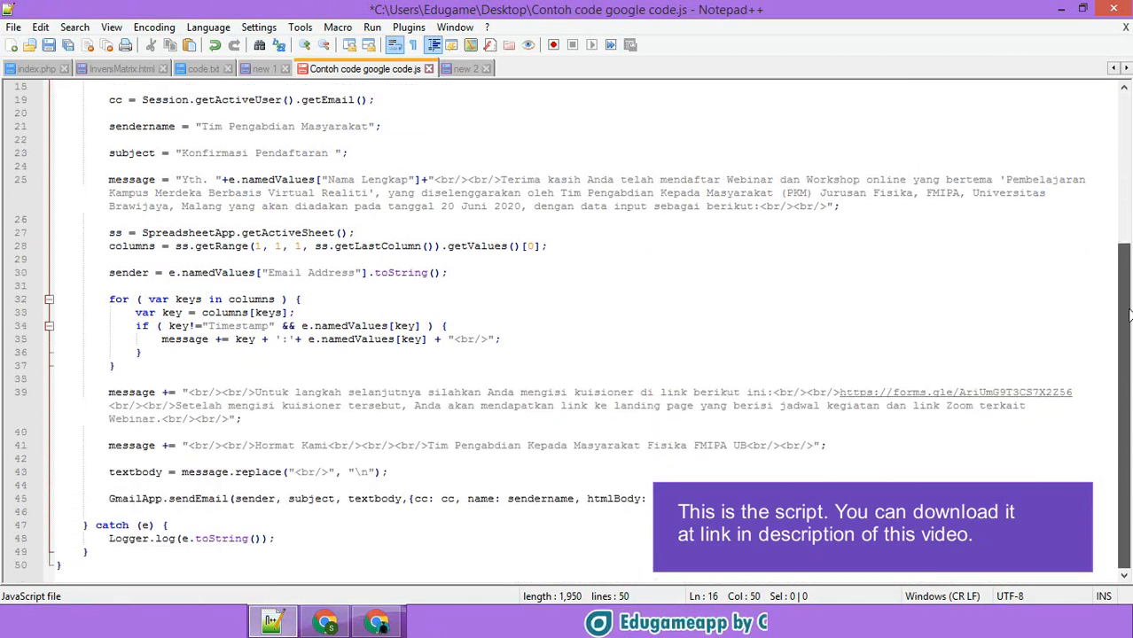
scroll(1129, 295, "up", 1)
scroll(1129, 295, "up", 5)
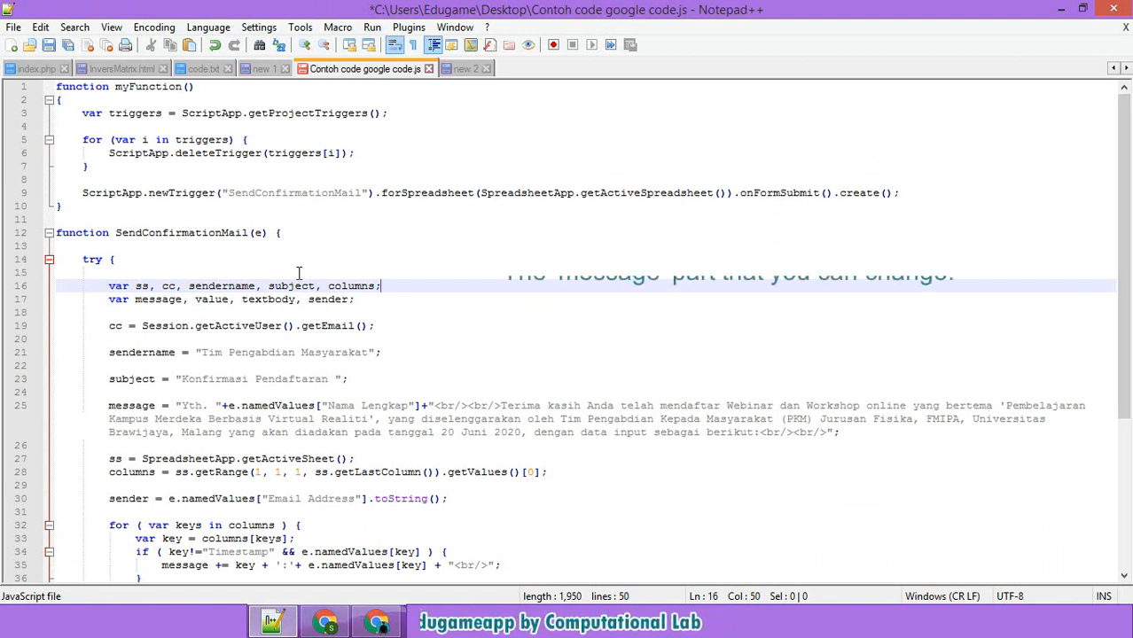
left_click(391, 312)
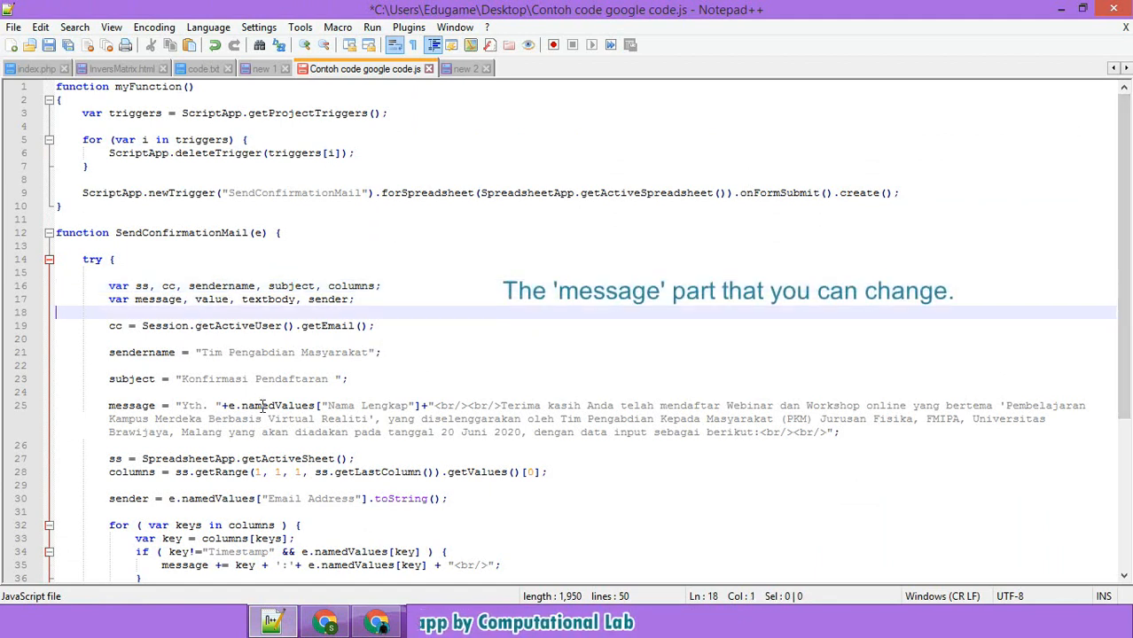
left_click_drag(107, 406, 269, 433)
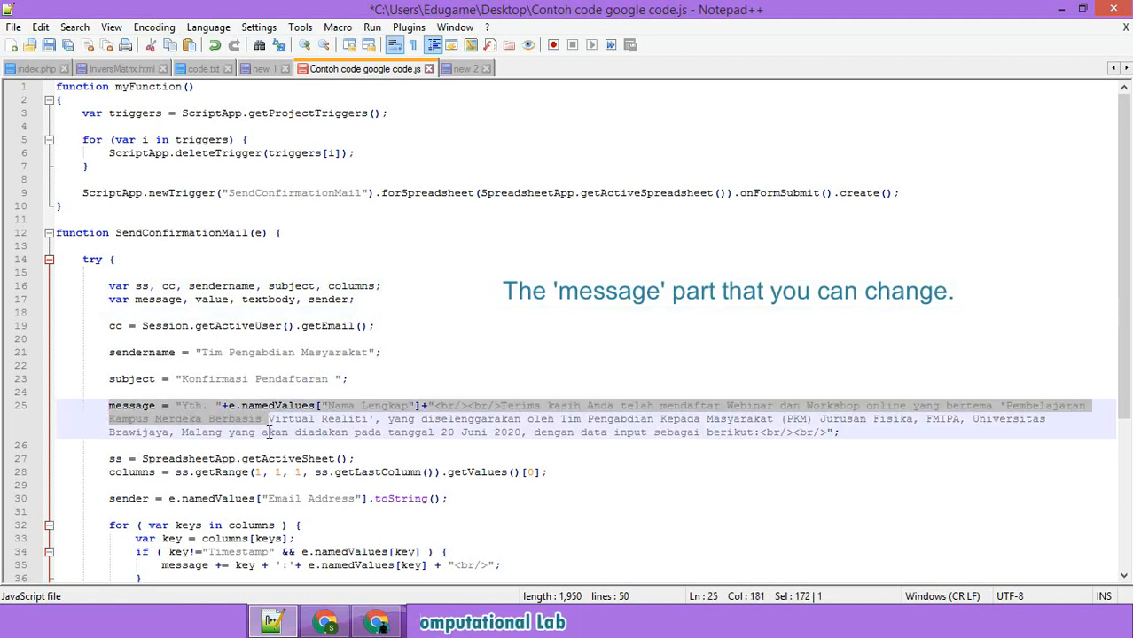
left_click(422, 421)
mouse_move(1123, 266)
left_mouse_down()
mouse_move(1123, 416)
mouse_move(1123, 259)
left_mouse_up()
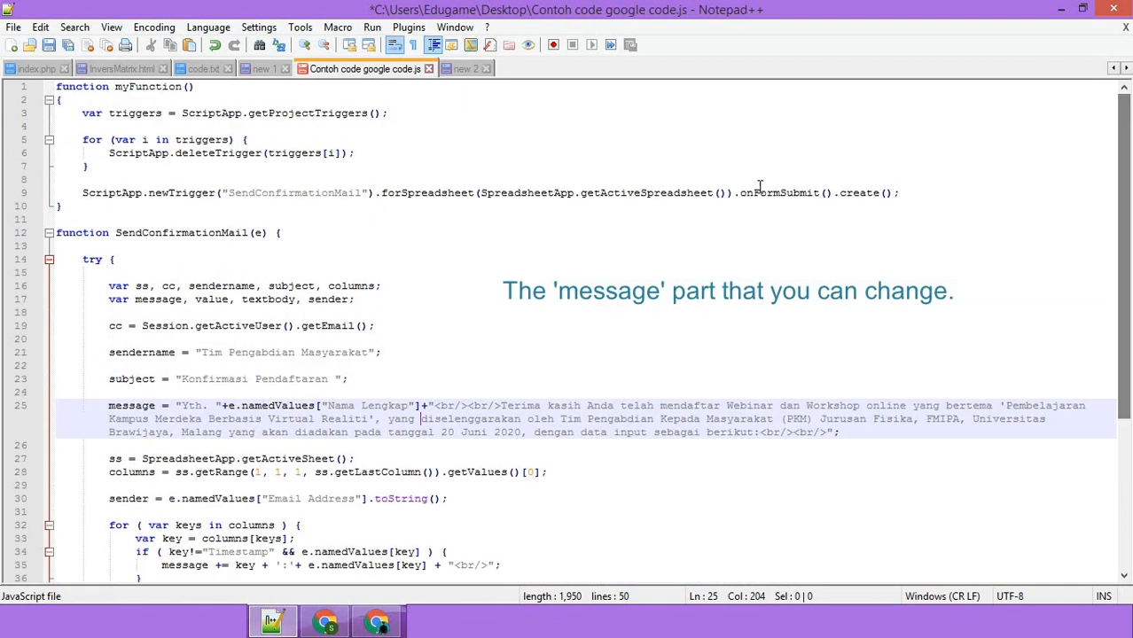
- Select all 50 lines of the script and copy them
left_click(612, 258)
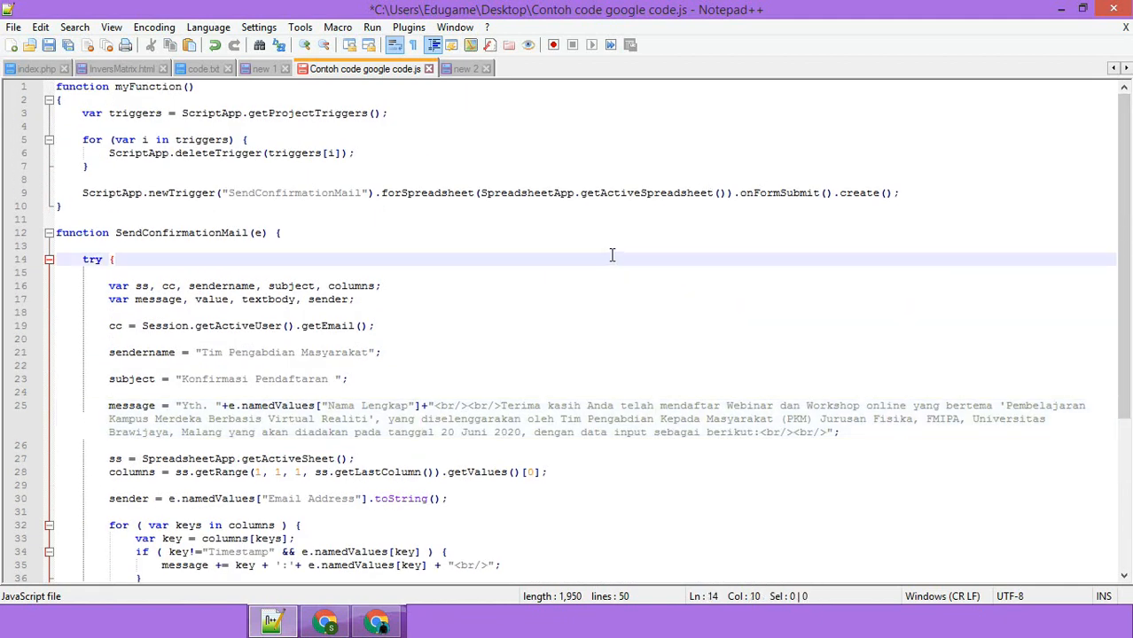
key("ctrl+a")
right_click(319, 196)
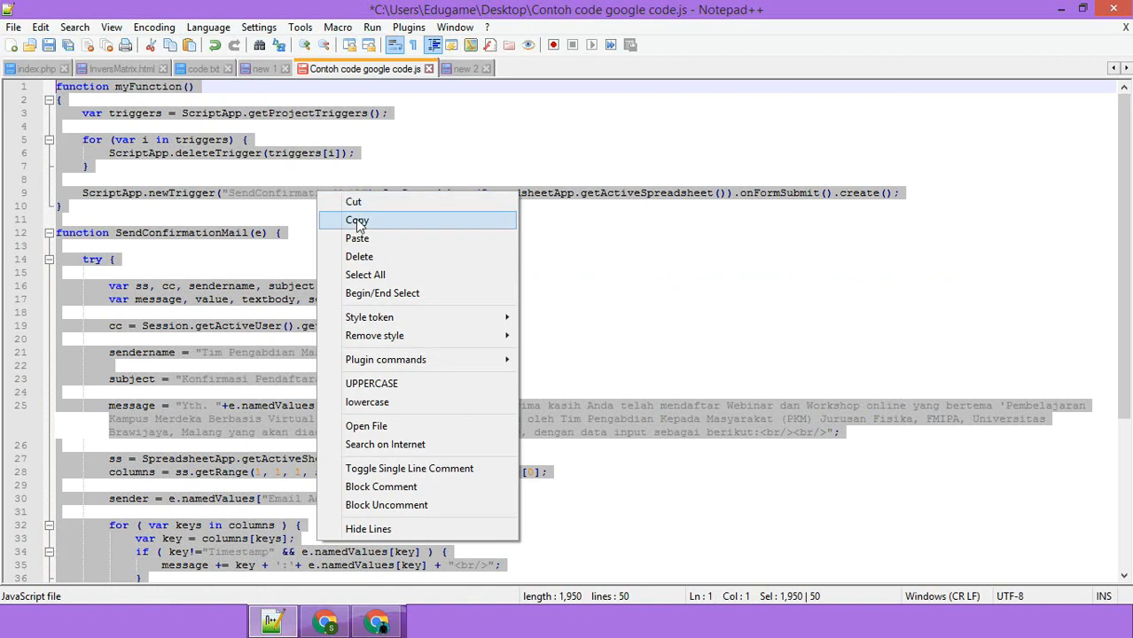
left_click(472, 216)
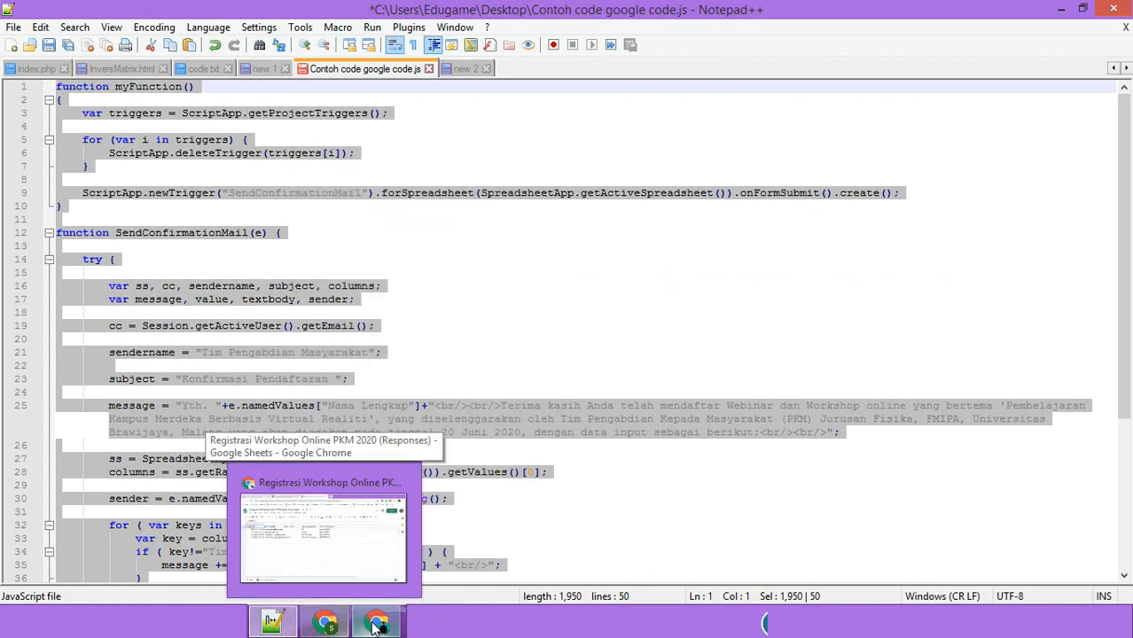
- Switch to the responses spreadsheet and open a linked project with Tools > Script editor
mouse_move(377, 625)
left_click(375, 536)
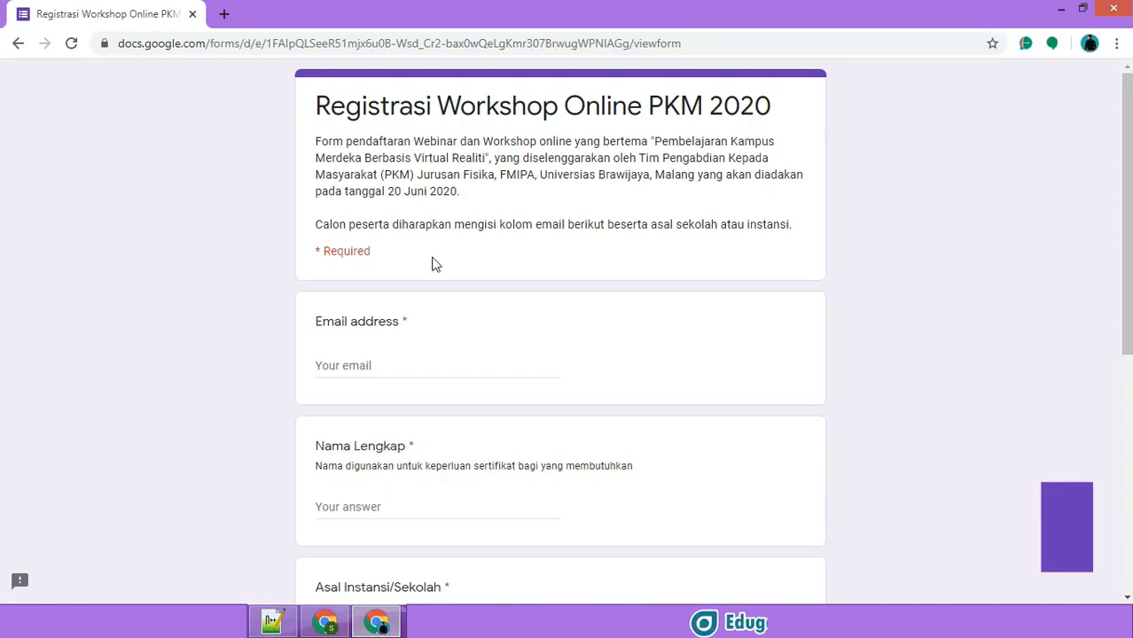
left_click(329, 626)
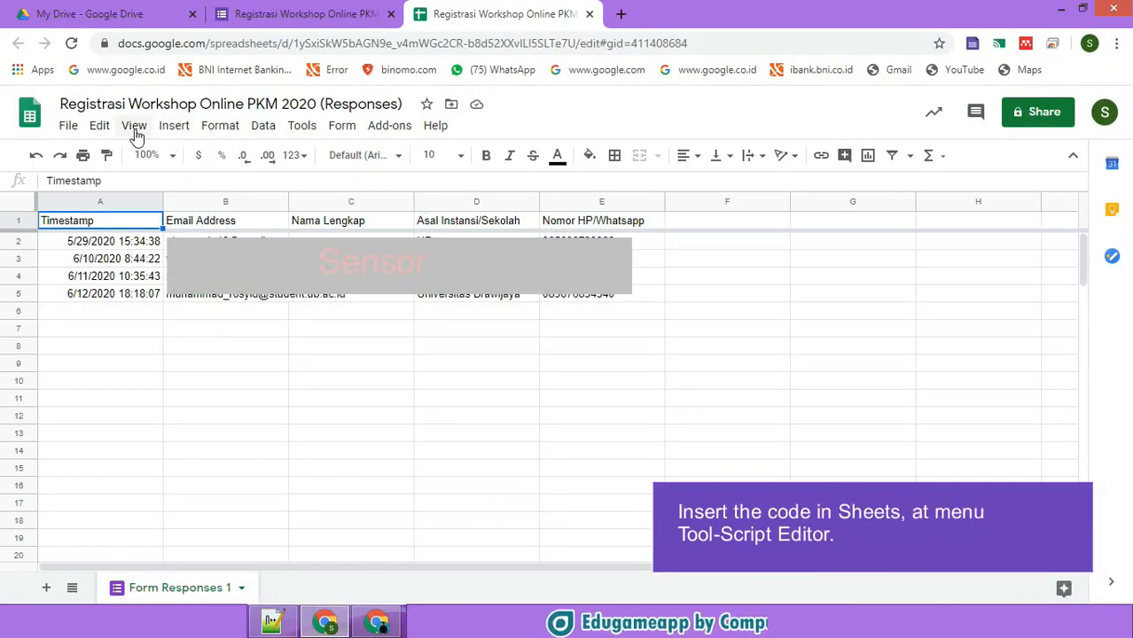
left_click(302, 129)
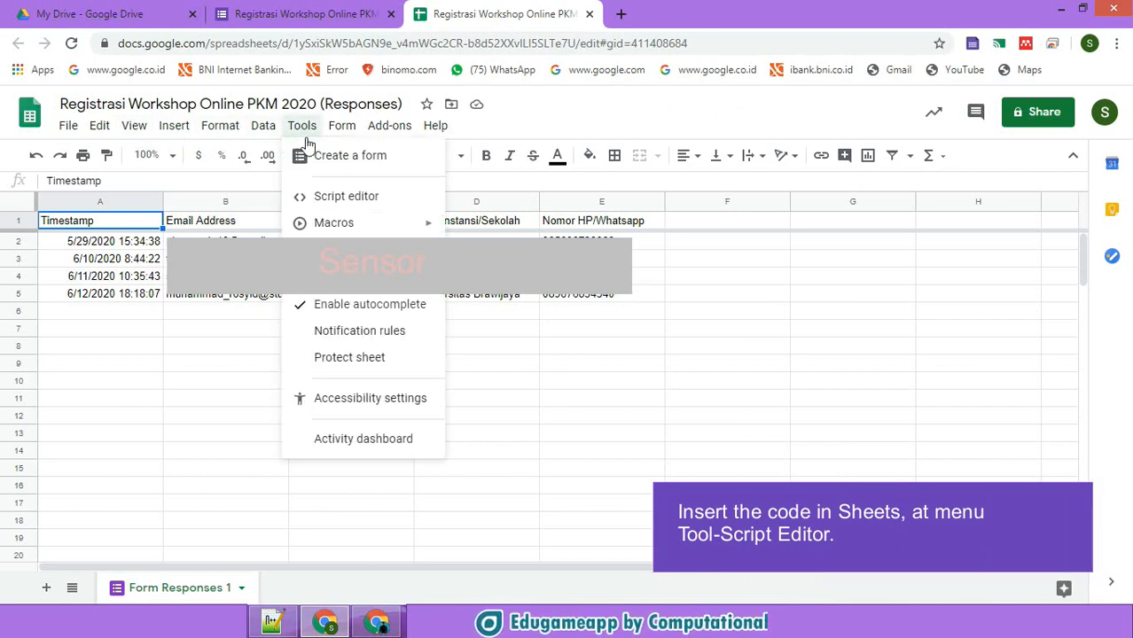
left_click(335, 198)
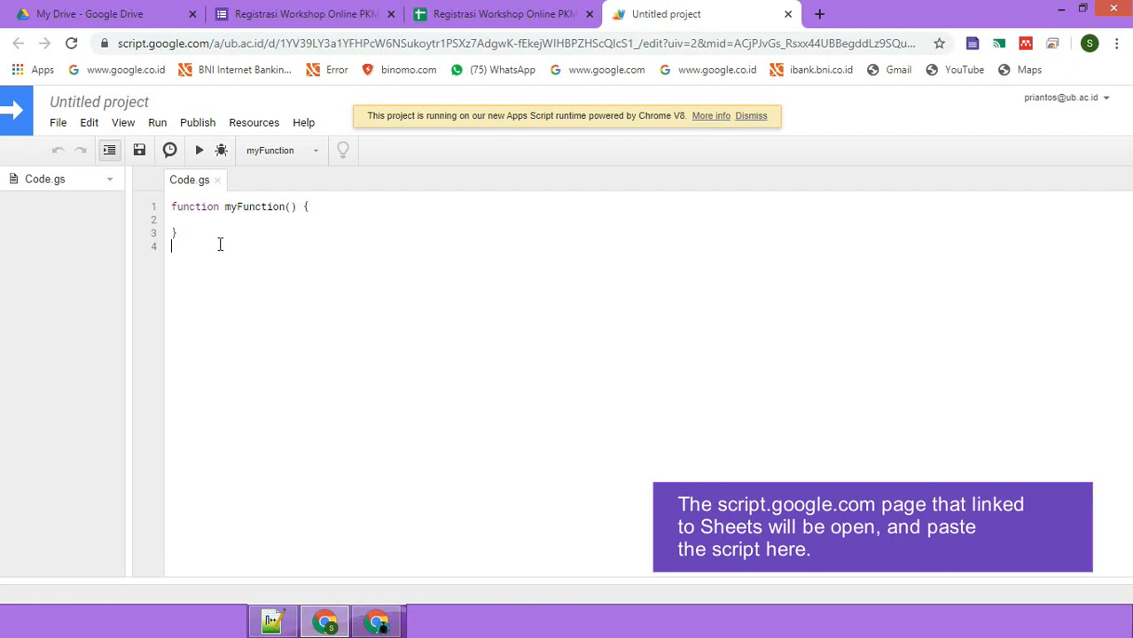
- Replace the starter myFunction in Code.gs with the pasted confirmation-mail script
key("ctrl+a")
key("ctrl+v")
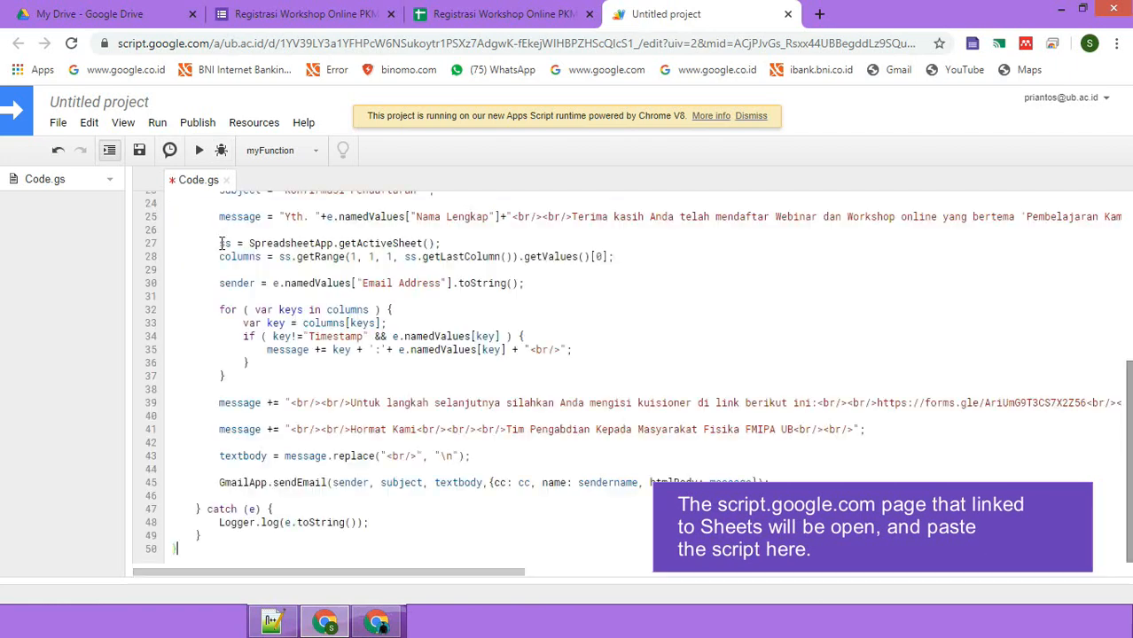
scroll(796, 459, "up", 5)
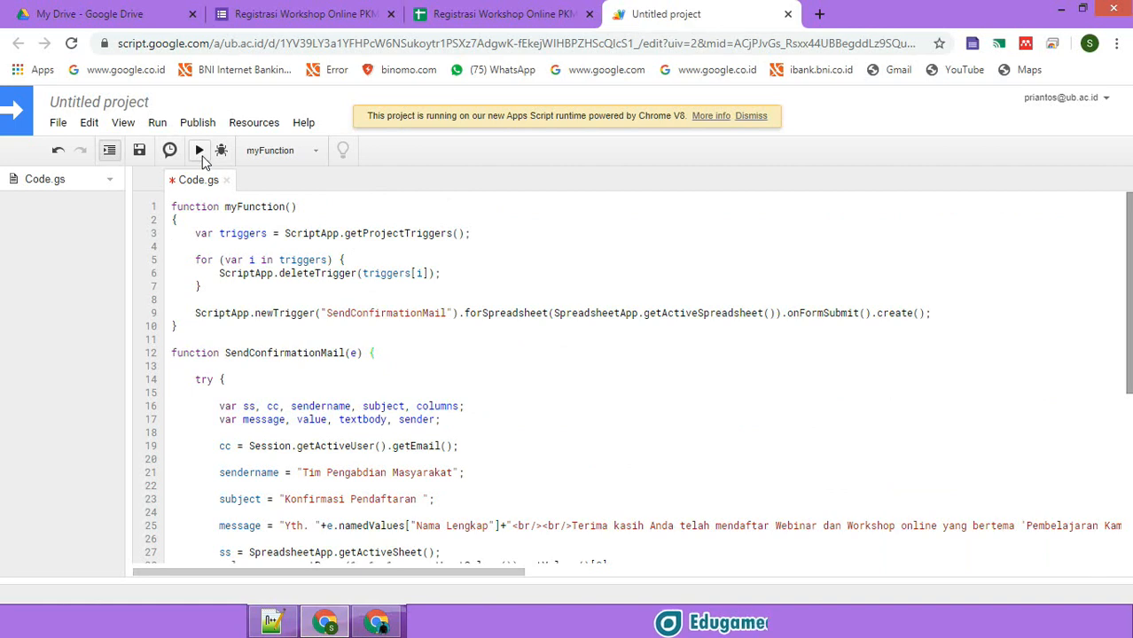
- Rename the project 'Registrasi Workshop Online PKM 2020', taking the title from the form
left_click(142, 102)
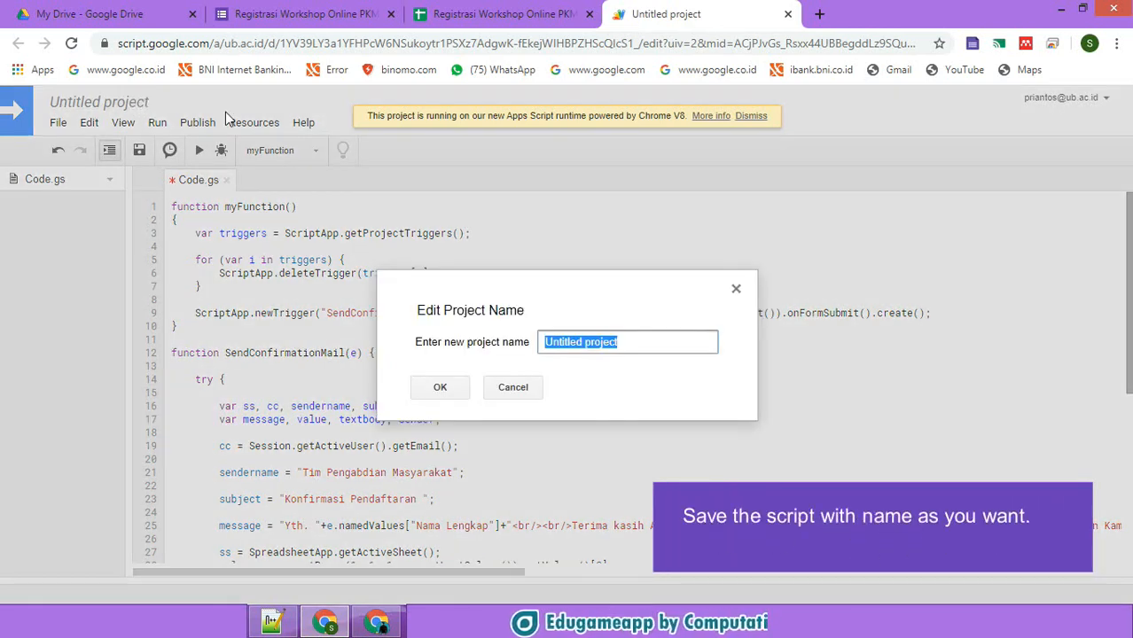
left_click(216, 22)
left_click_drag(381, 113, 19, 117)
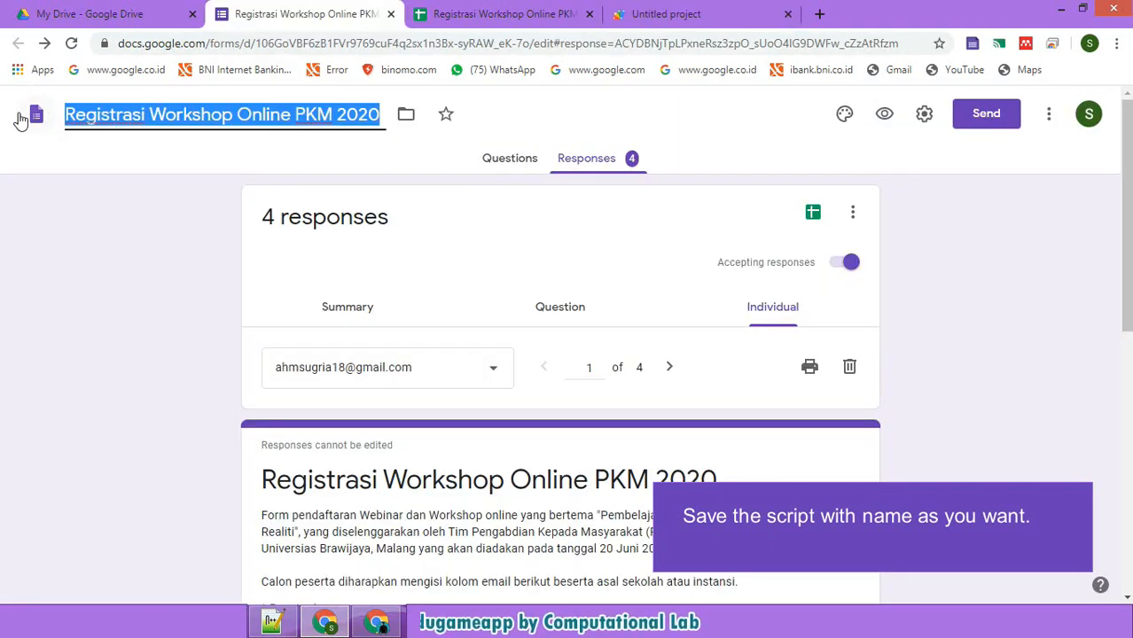
left_click(679, 16)
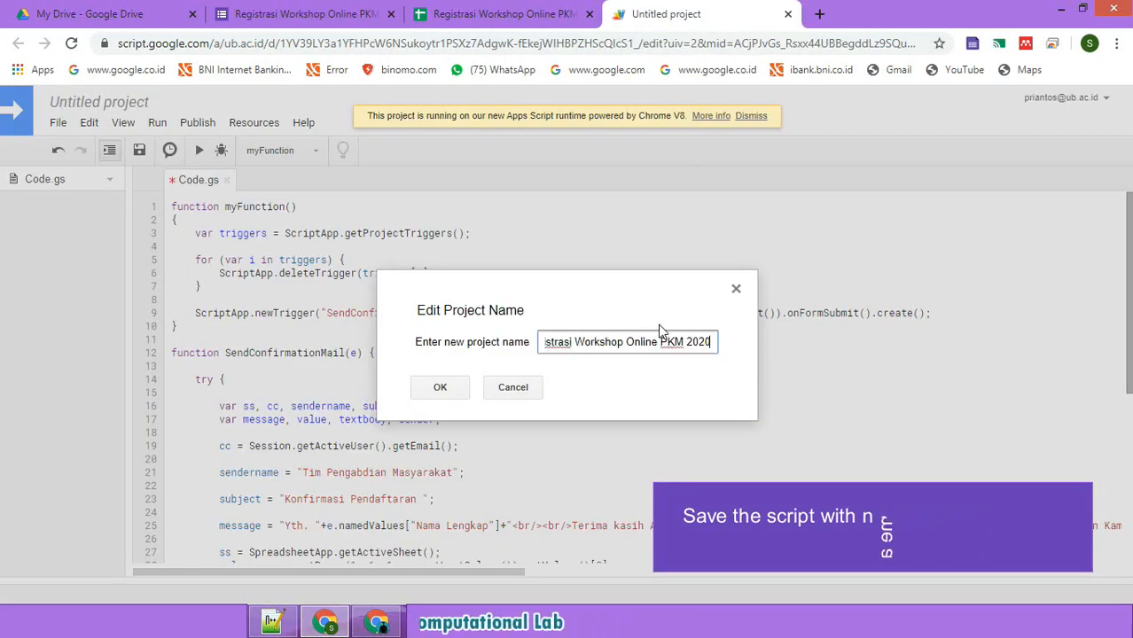
left_click(438, 390)
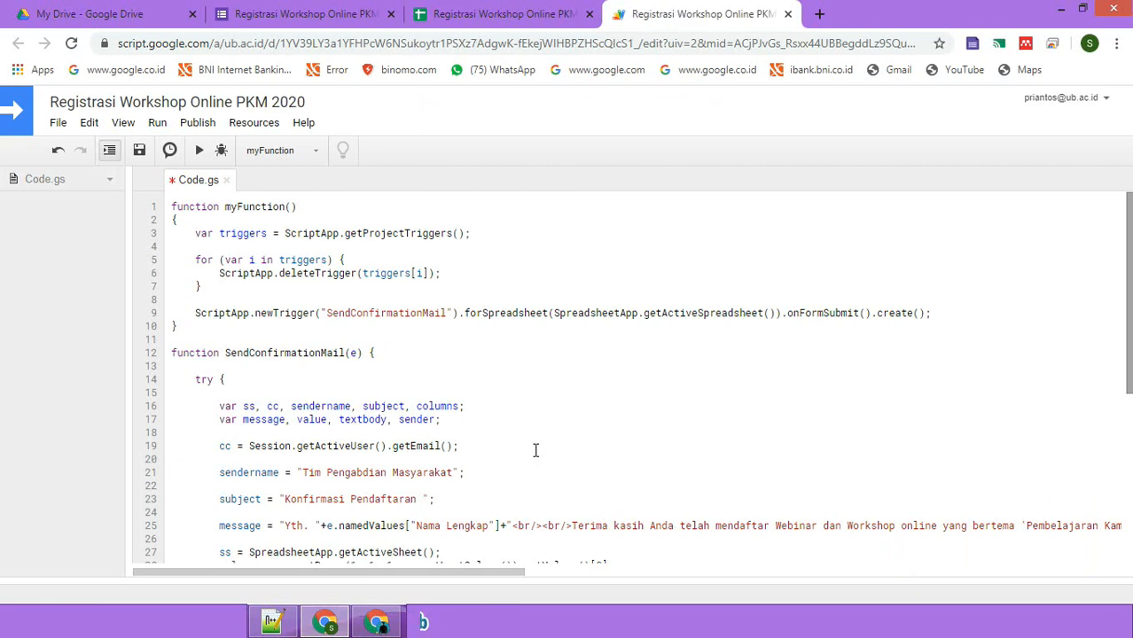
- Save the script, run myFunction, and allow the project access to the Google account
left_click(139, 150)
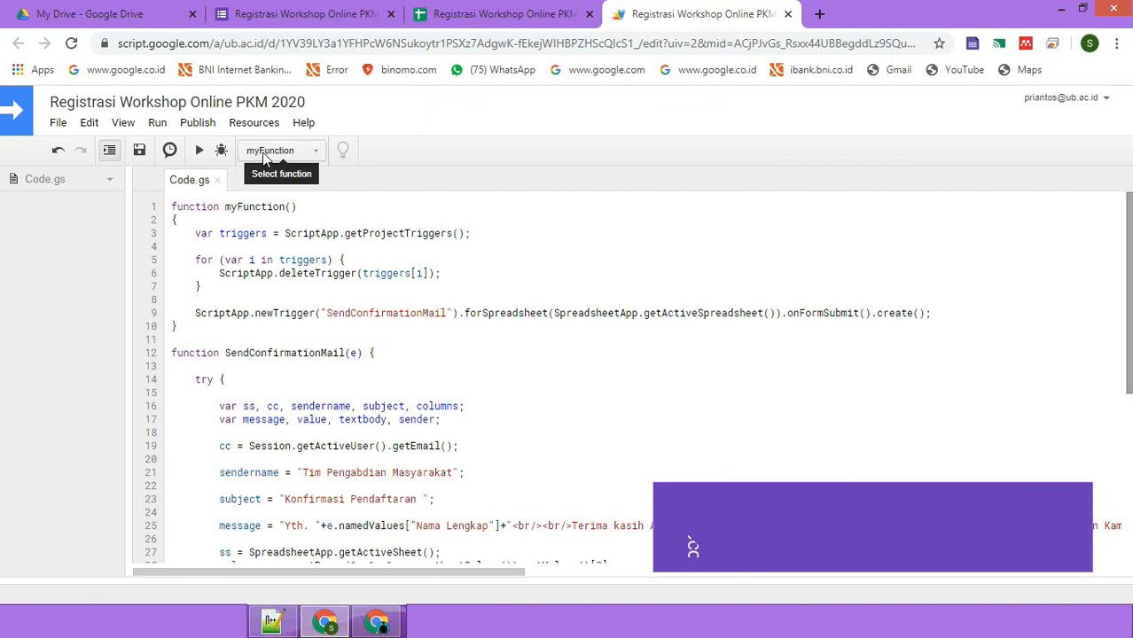
left_click(199, 150)
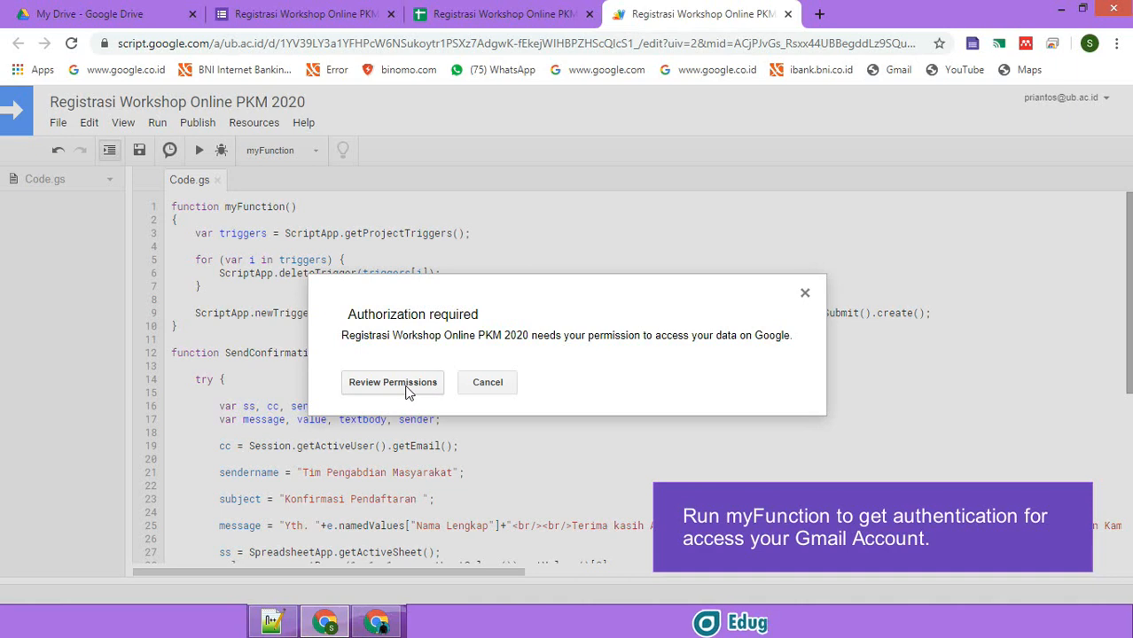
left_click(392, 382)
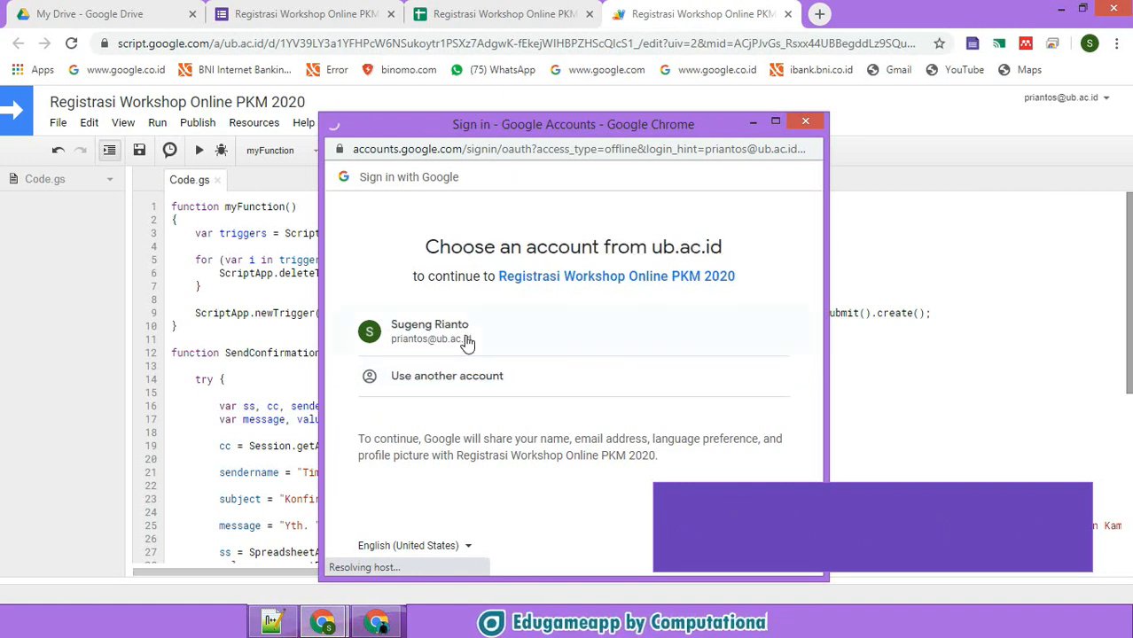
left_click(467, 340)
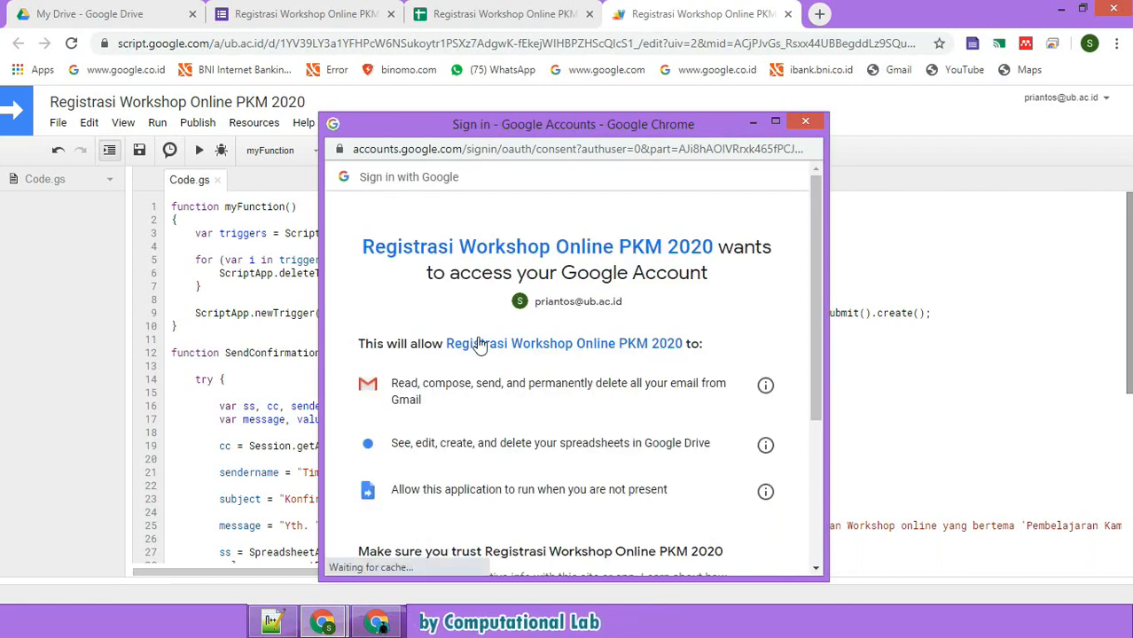
scroll(474, 341, "down", 3)
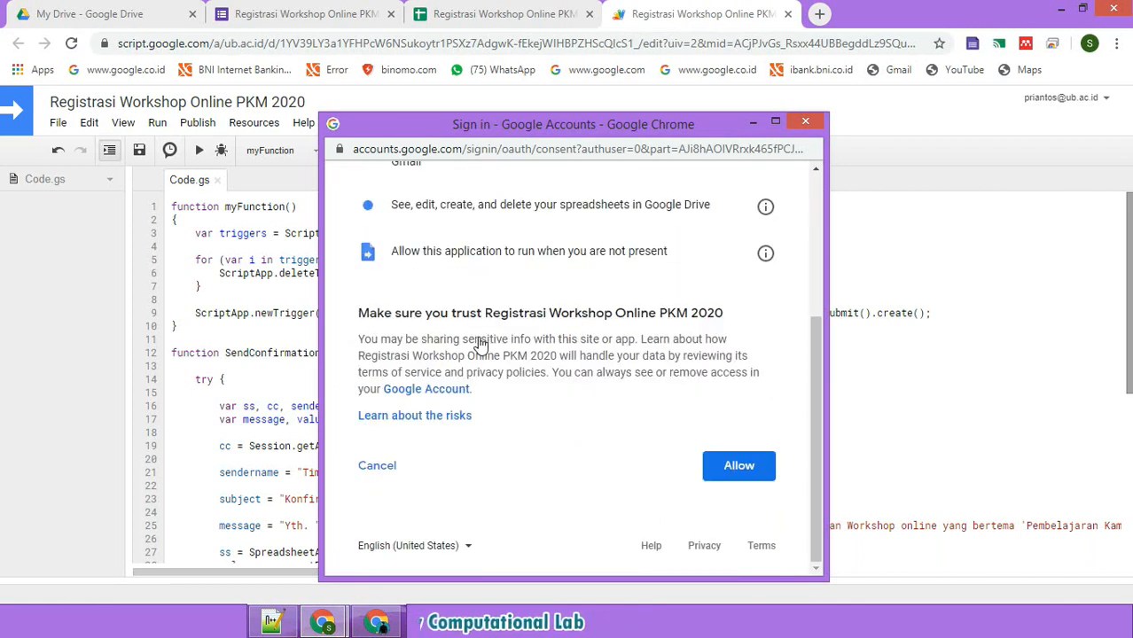
left_click(740, 467)
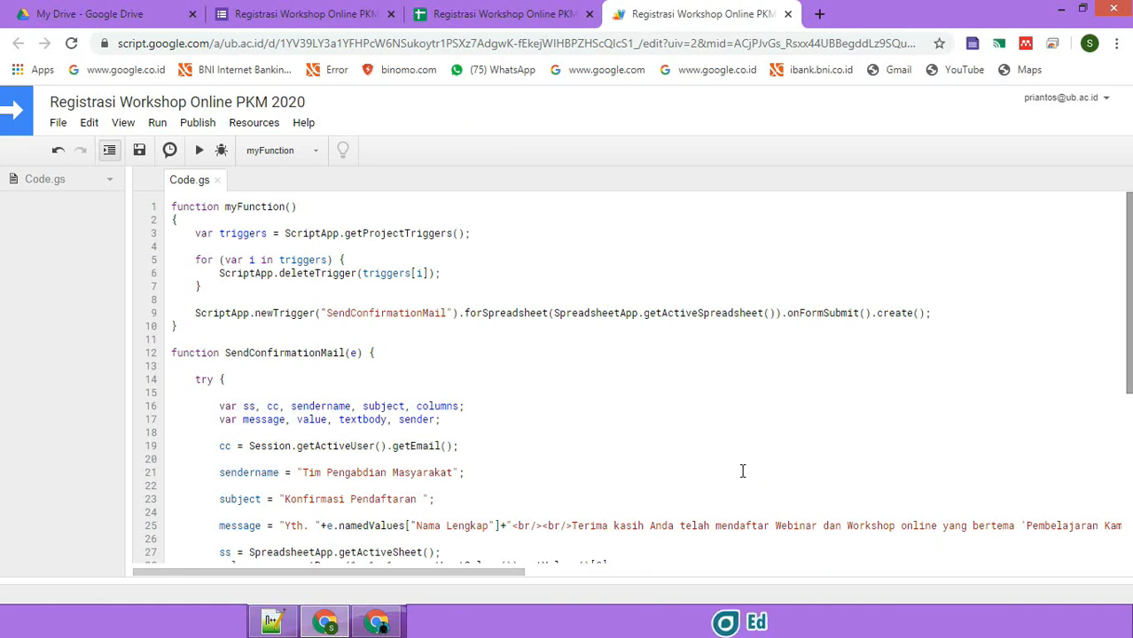
left_click(266, 10)
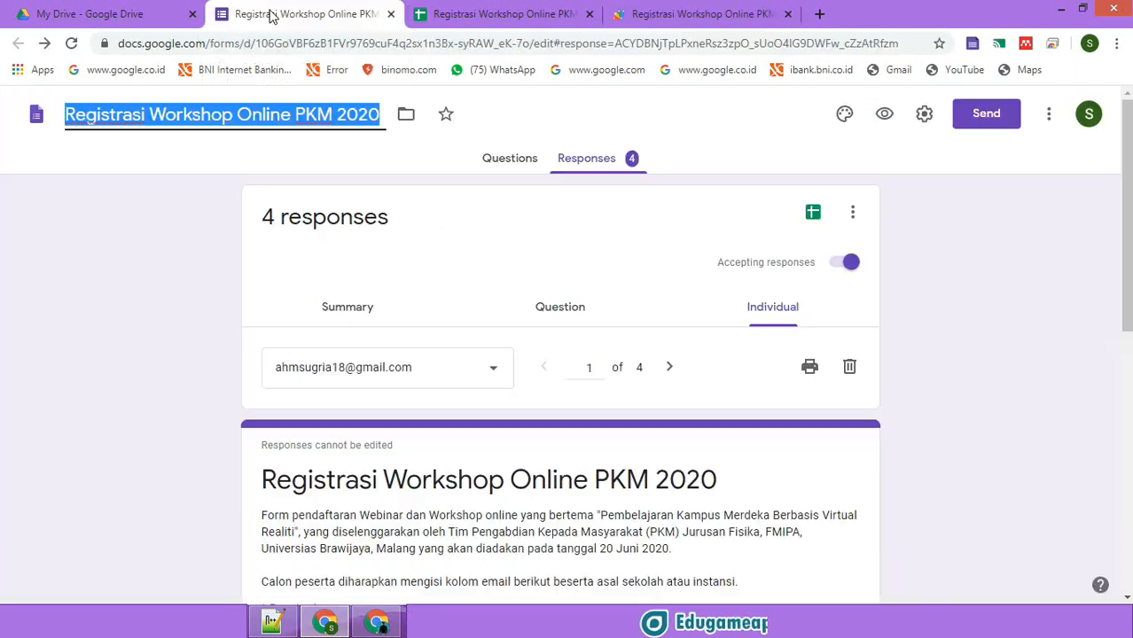
- Switch to the live form and fill the Email field from the saved suggestion
left_click(504, 165)
left_click(377, 623)
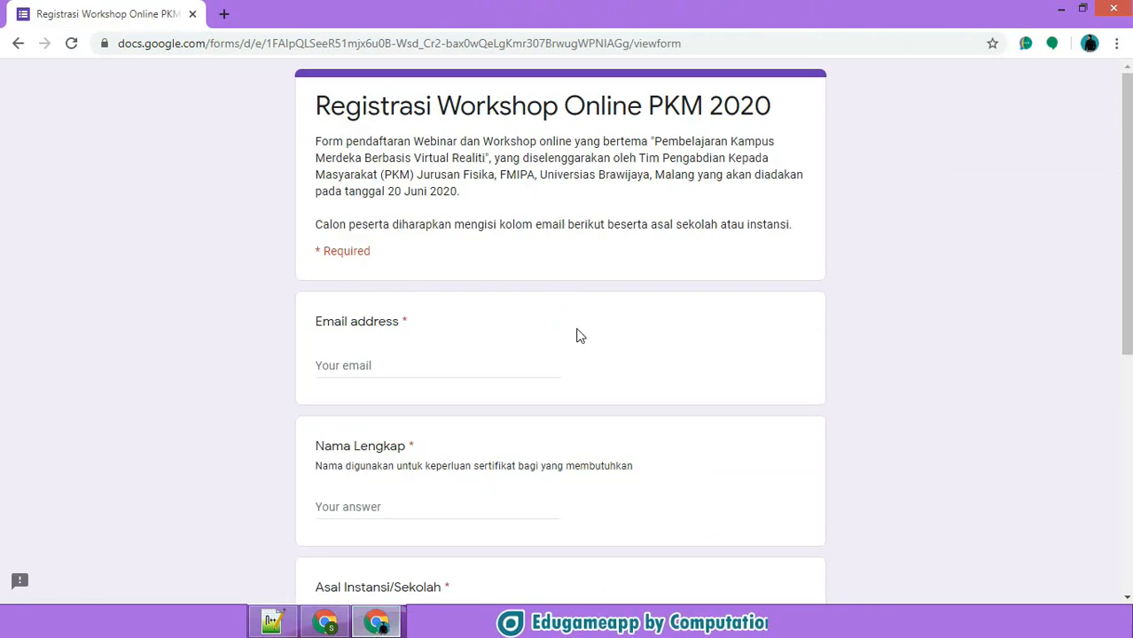
left_click(404, 364)
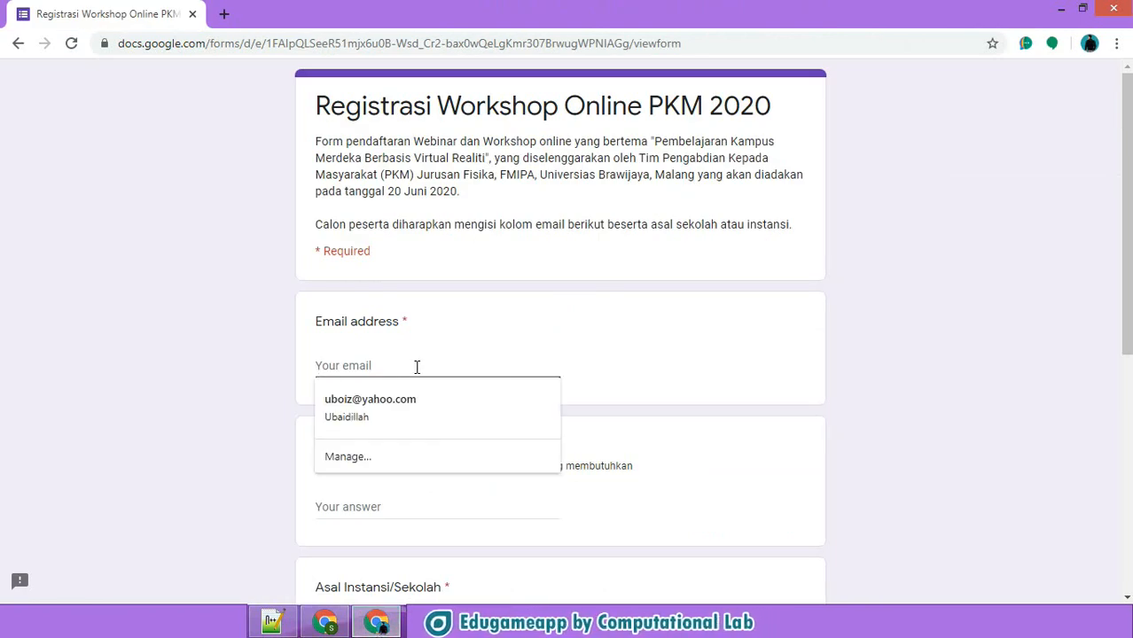
left_click(399, 410)
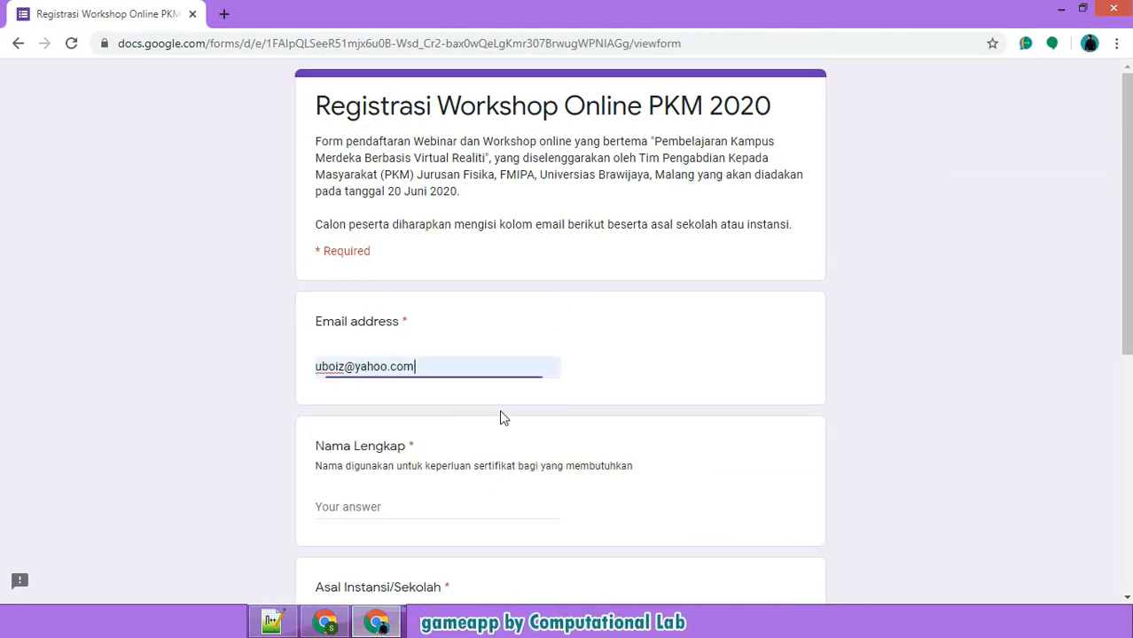
scroll(1106, 241, "down", 3)
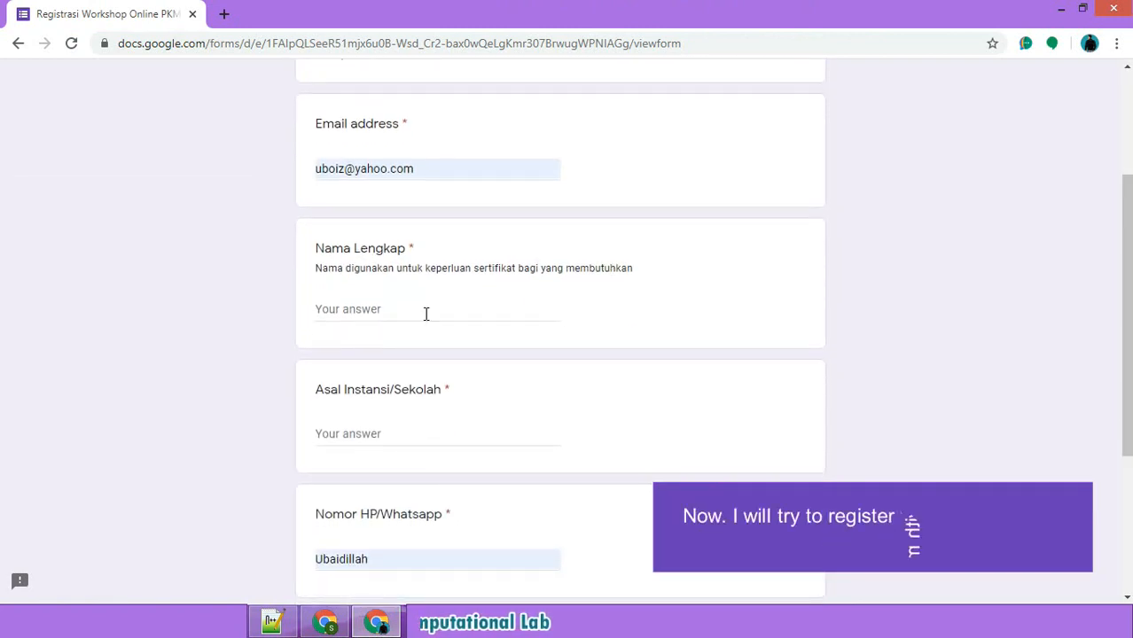
- Enter the registrant's full name, institution Edugameapp and phone number
left_click(485, 311)
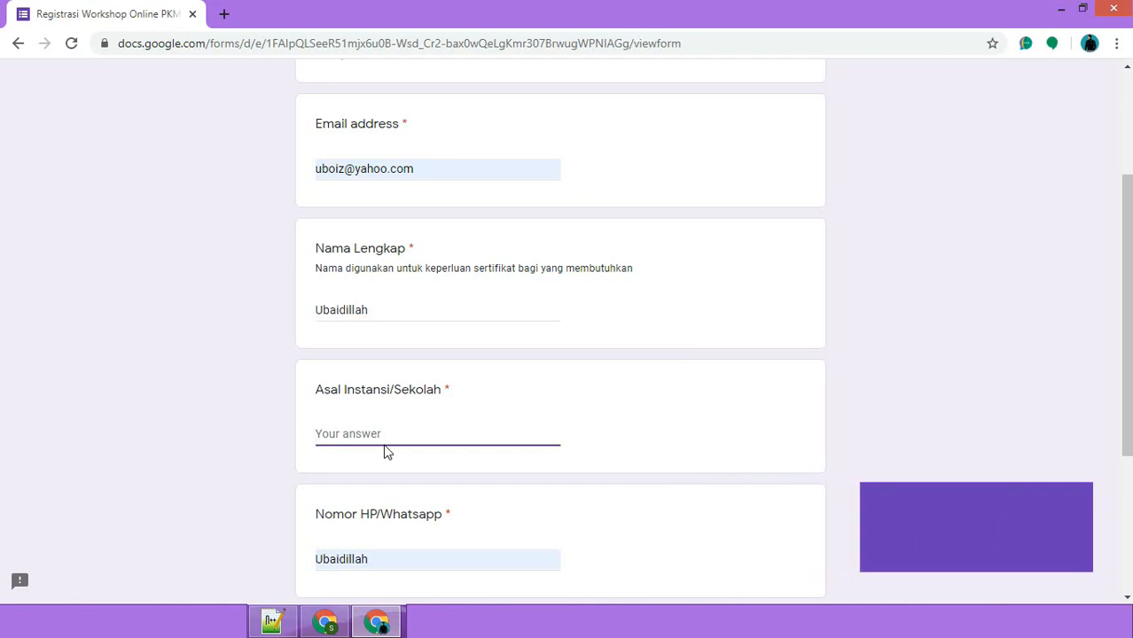
type("Edugameapp")
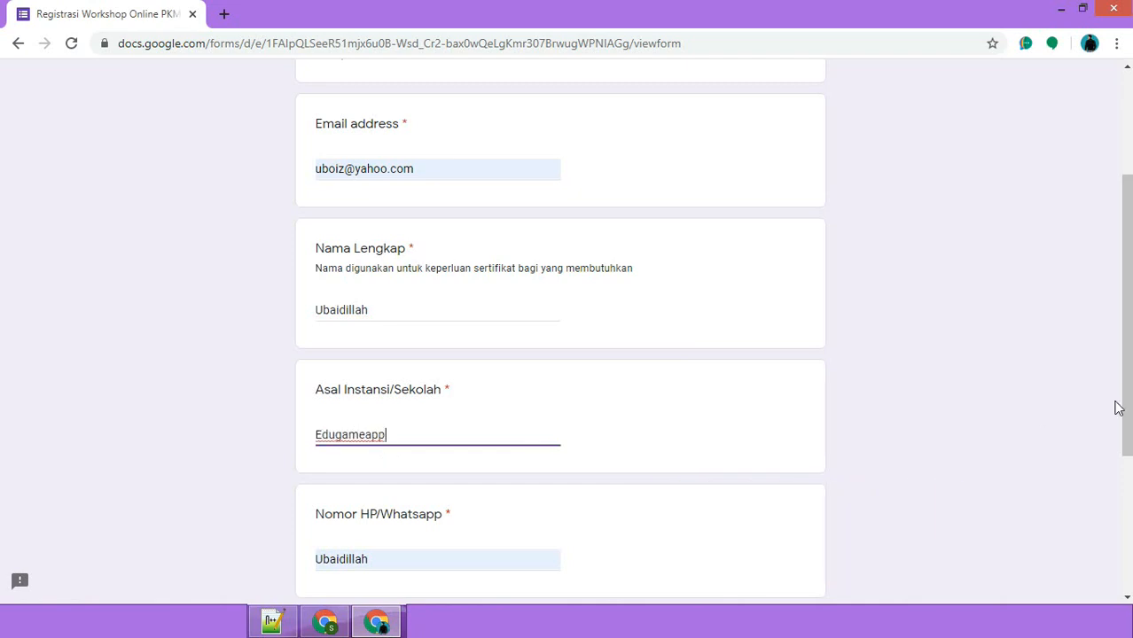
scroll(1116, 408, "down", 2)
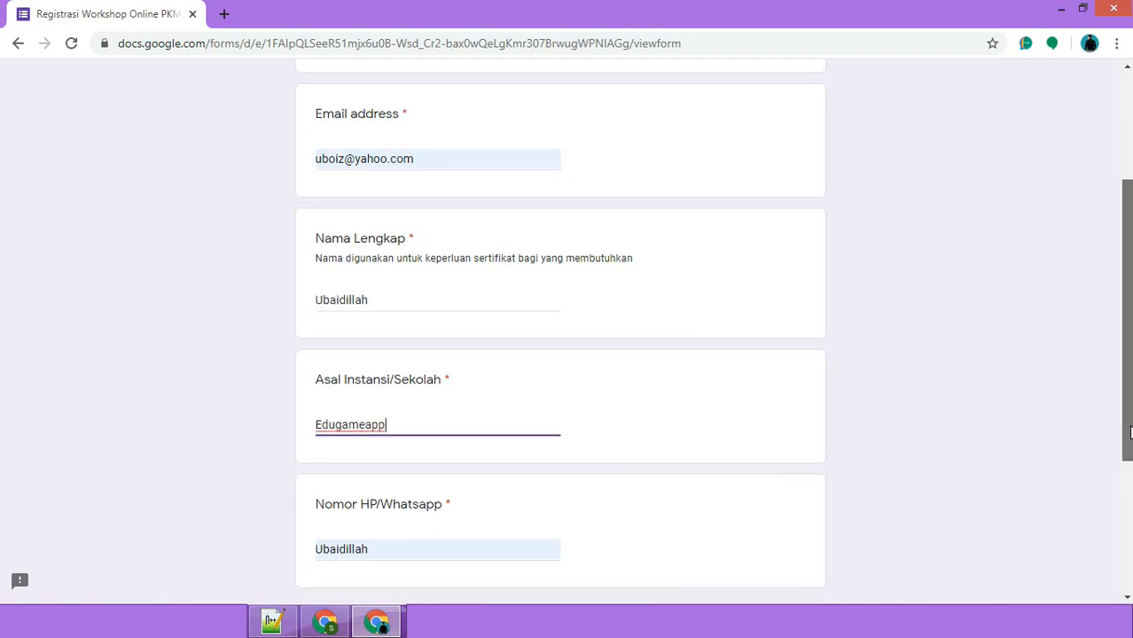
left_click(458, 371)
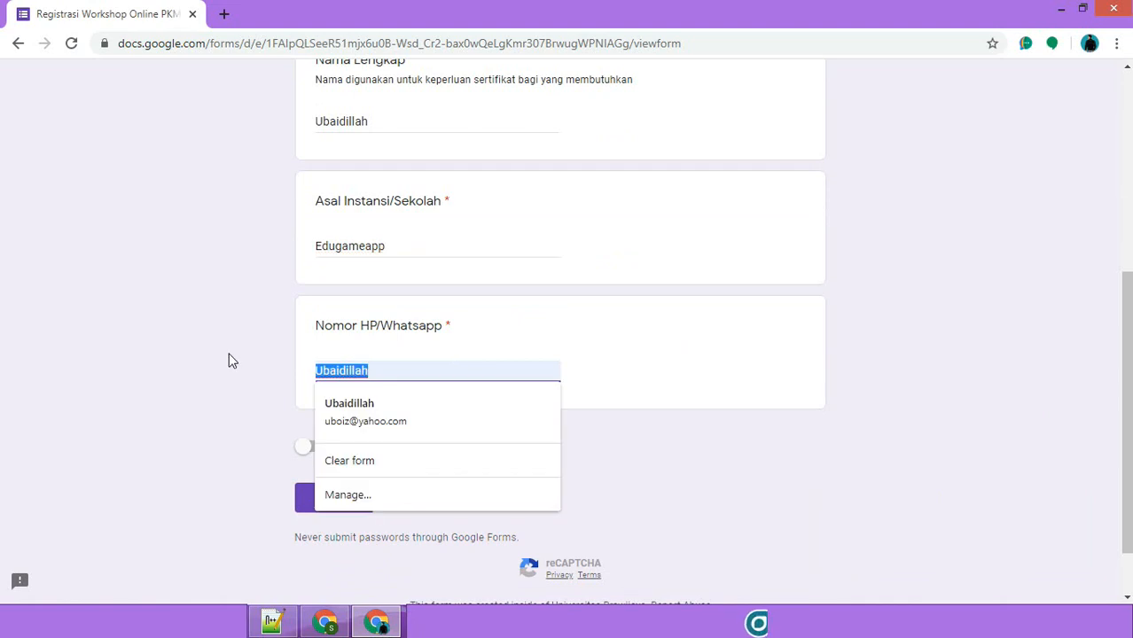
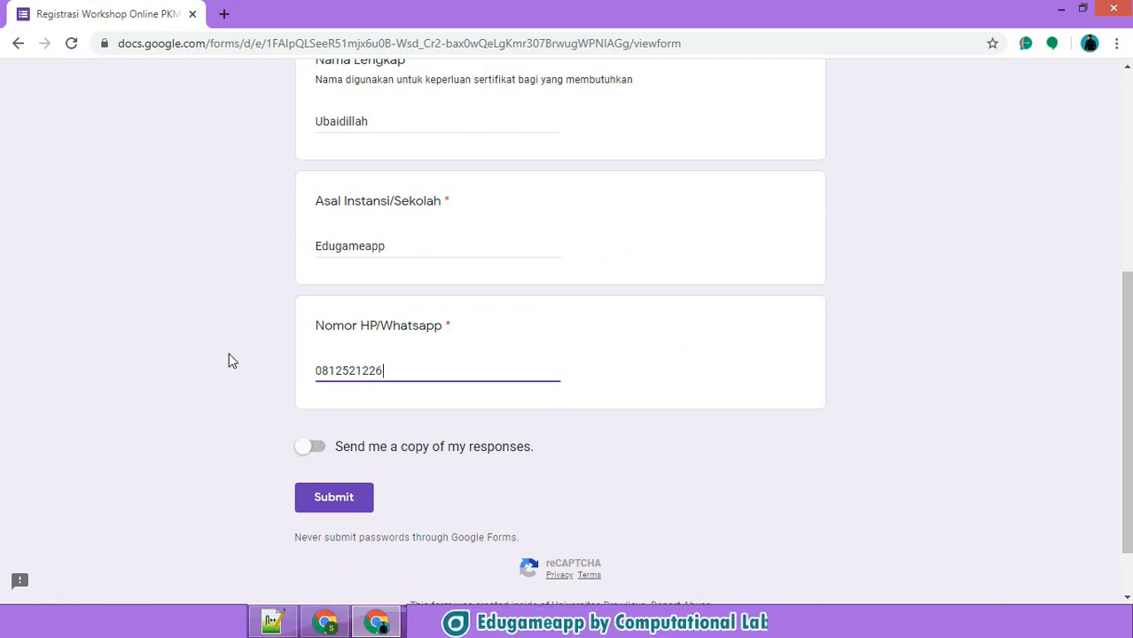
- Submit the test registration and return to the form editor, now showing 5 responses
left_click(340, 498)
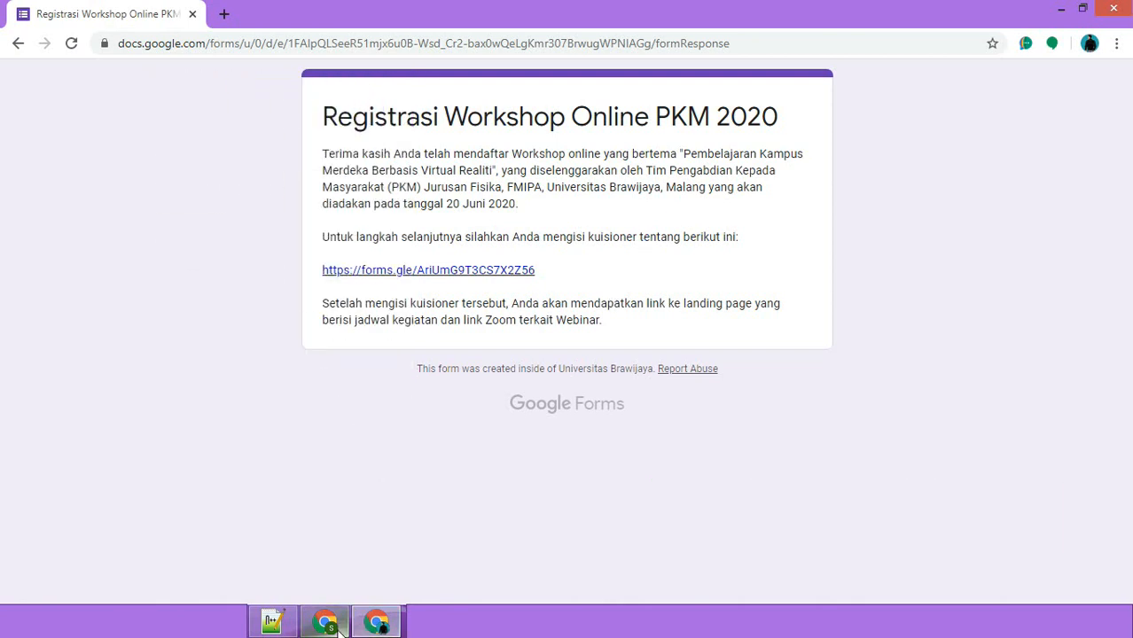
mouse_move(329, 626)
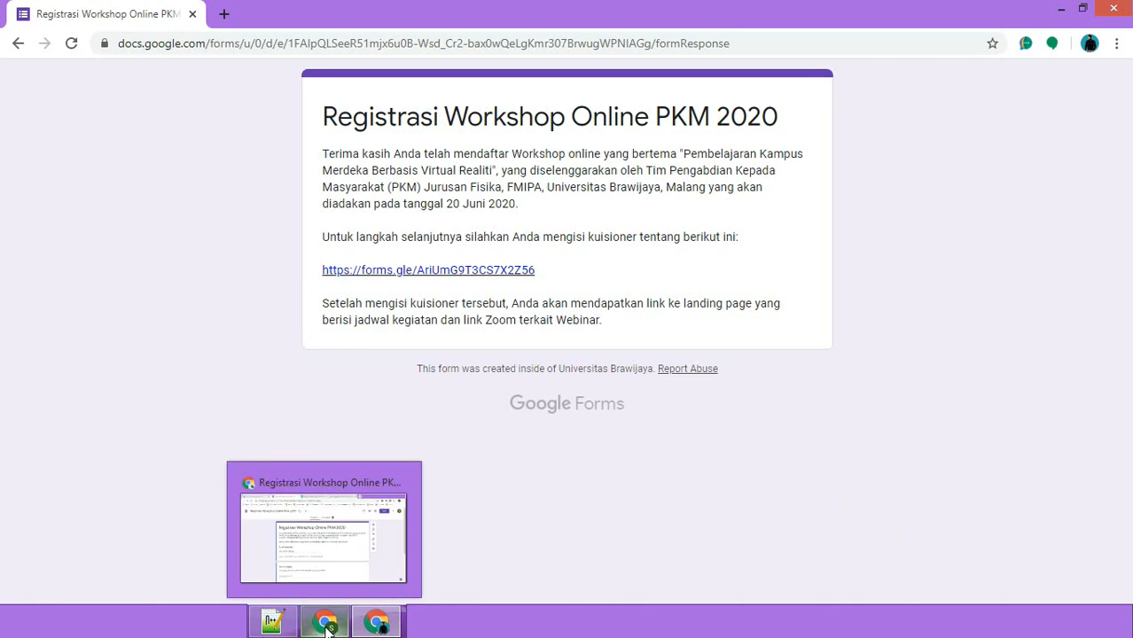
left_click(324, 536)
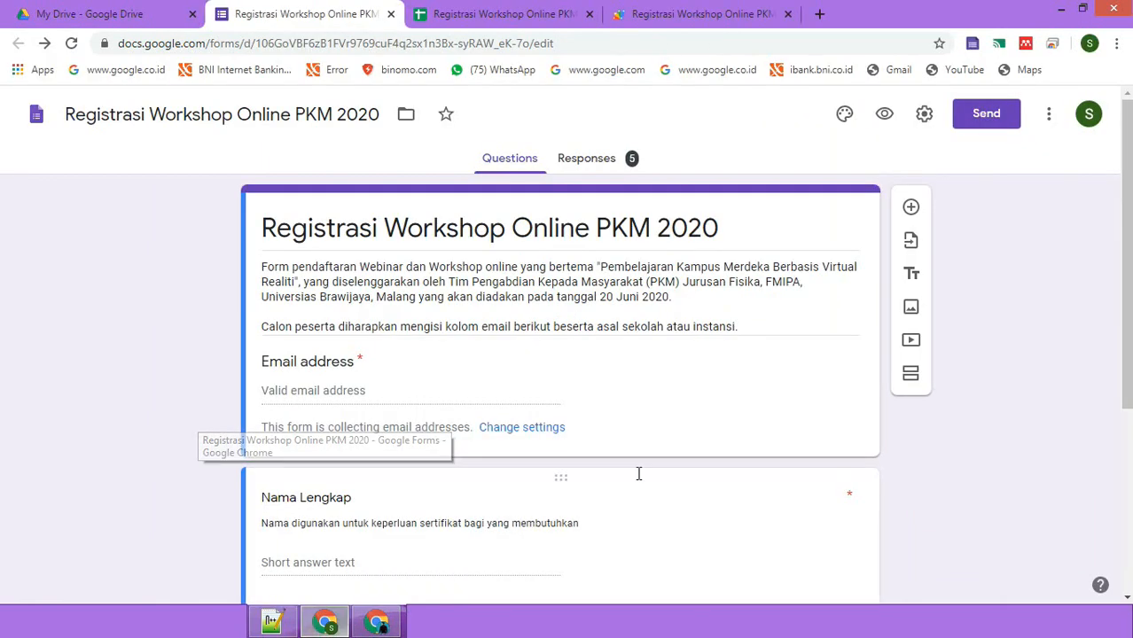